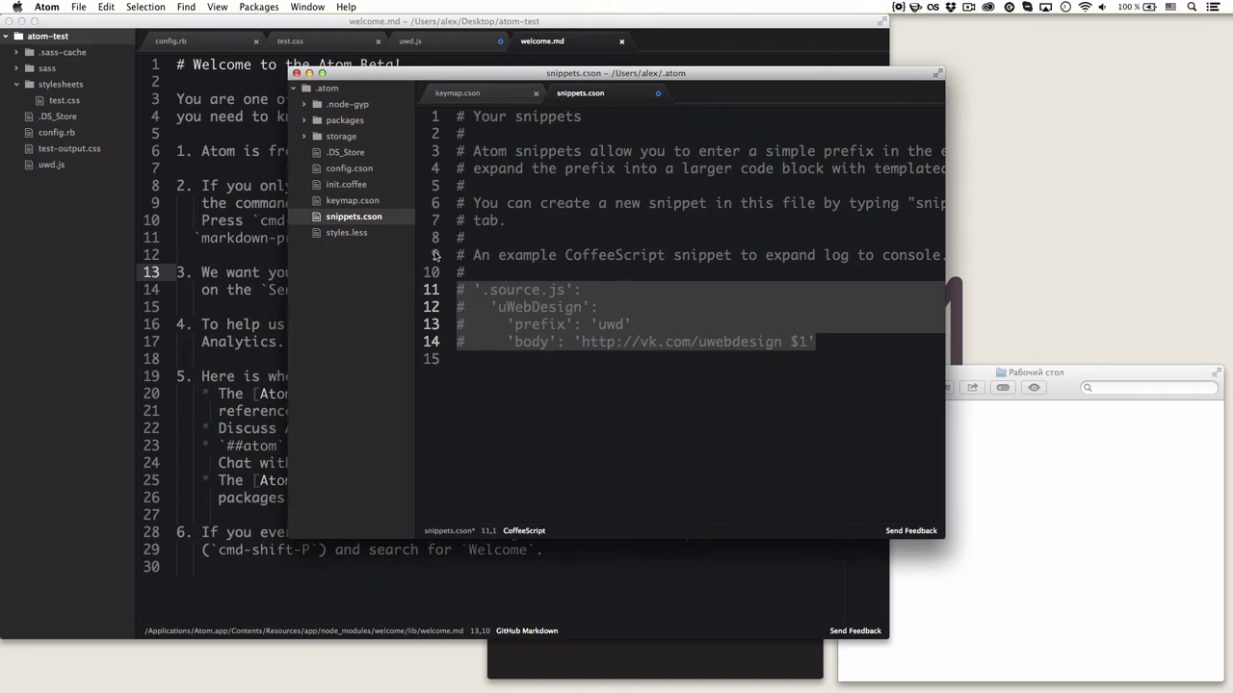
- Open the user keymap file keymap.cson and move its editor window toward the screen's left side
left_click(503, 95)
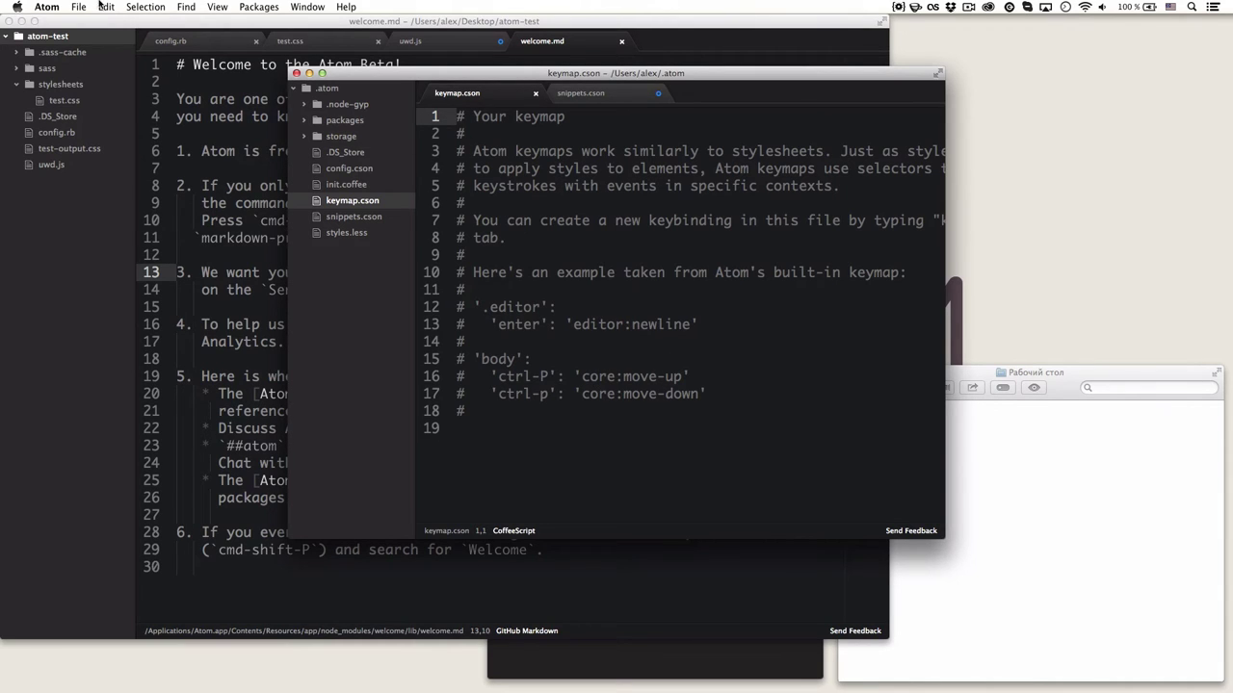
left_click(48, 7)
left_click(108, 103)
left_click_drag(495, 81, 335, 88)
- Open the keybindings list in the preferences and enlarge the window to fill the screen
left_click(47, 7)
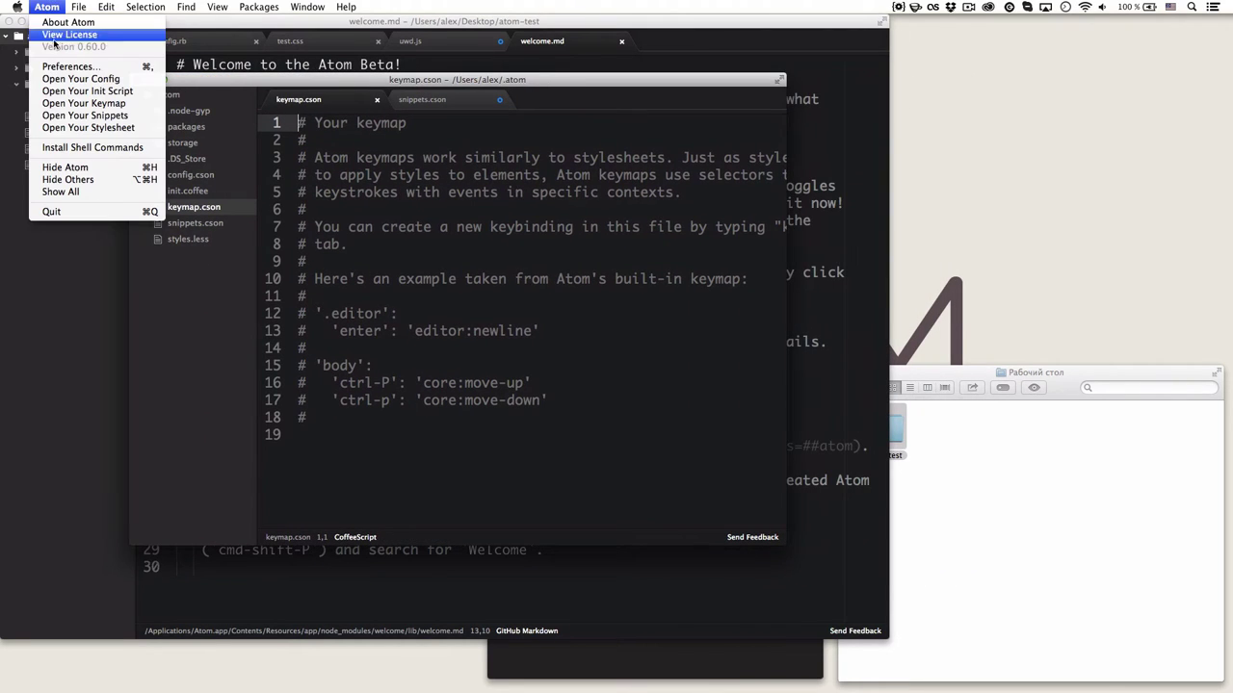
left_click(67, 67)
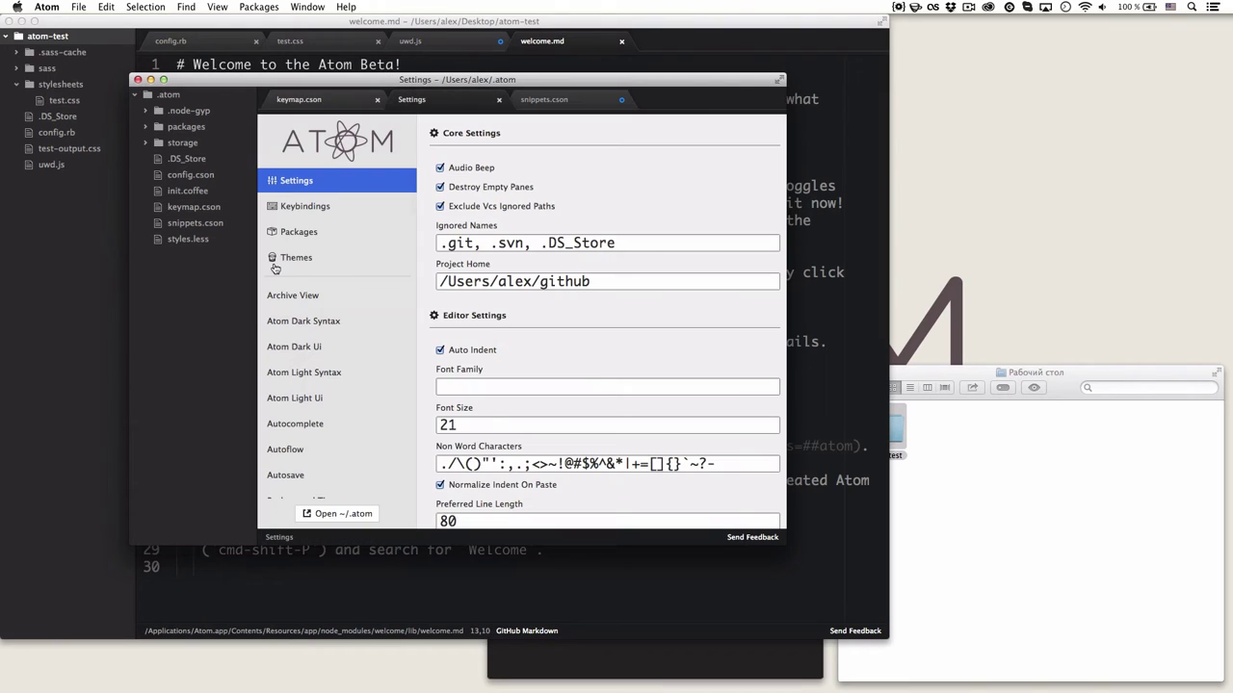
left_click(379, 204)
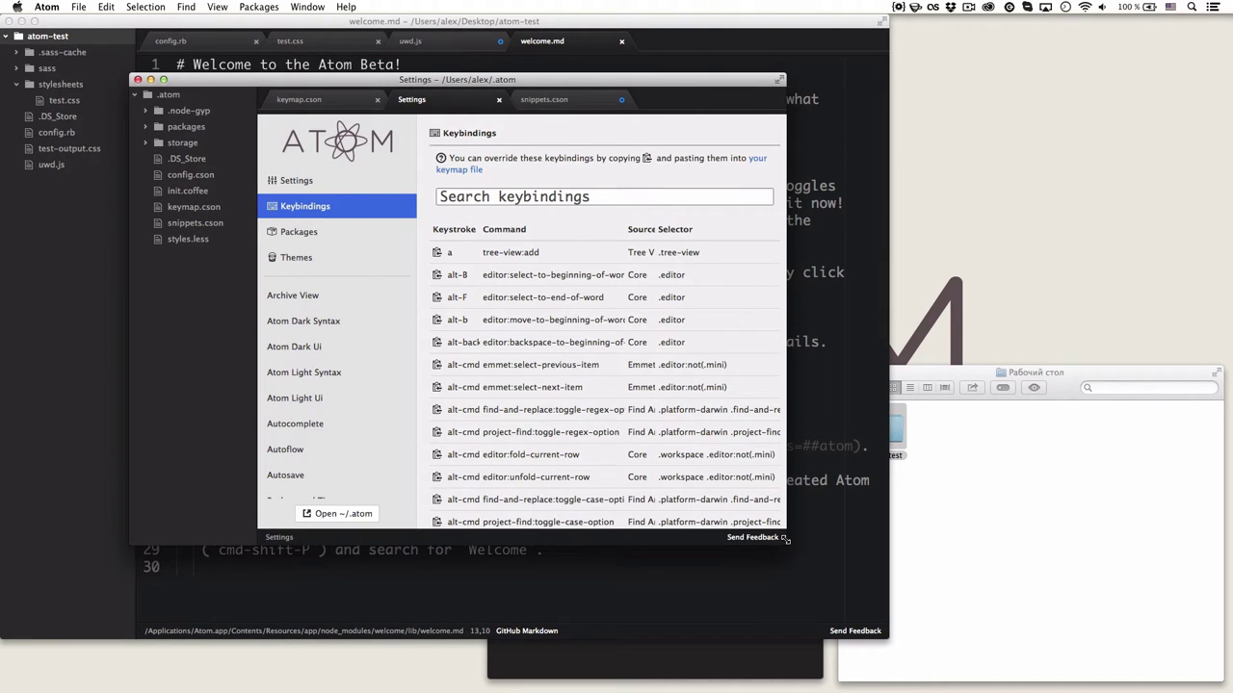
left_click_drag(785, 540, 1000, 614)
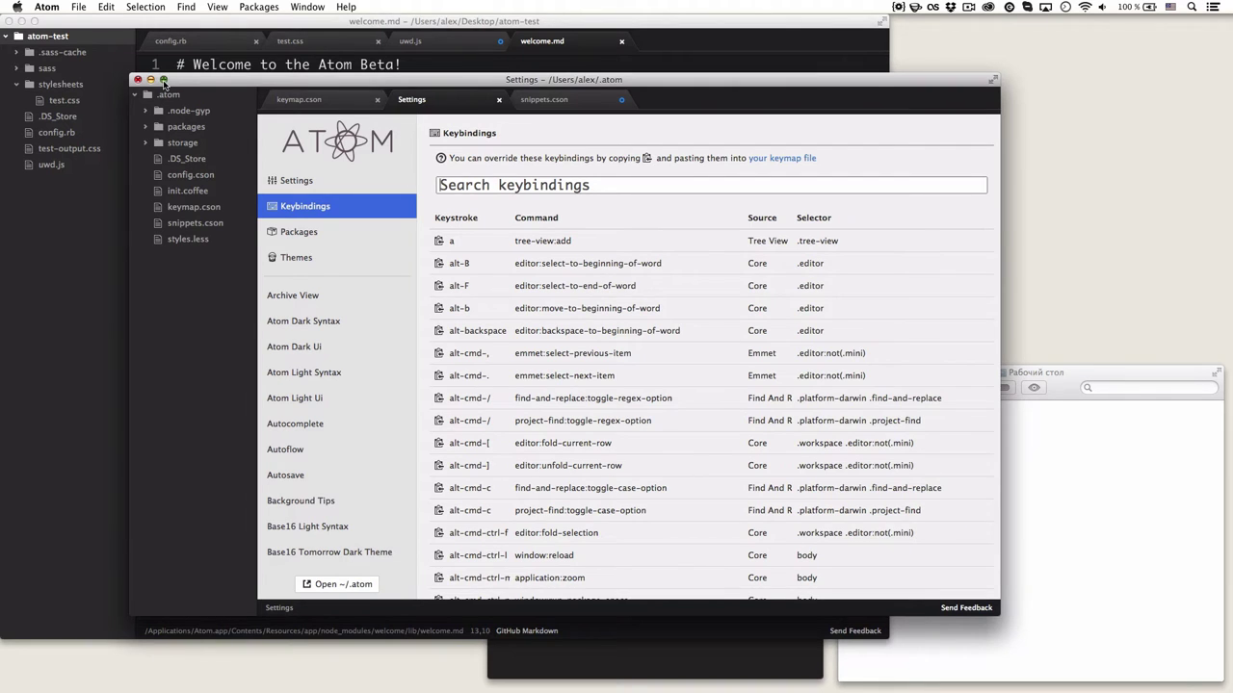
left_click(164, 79)
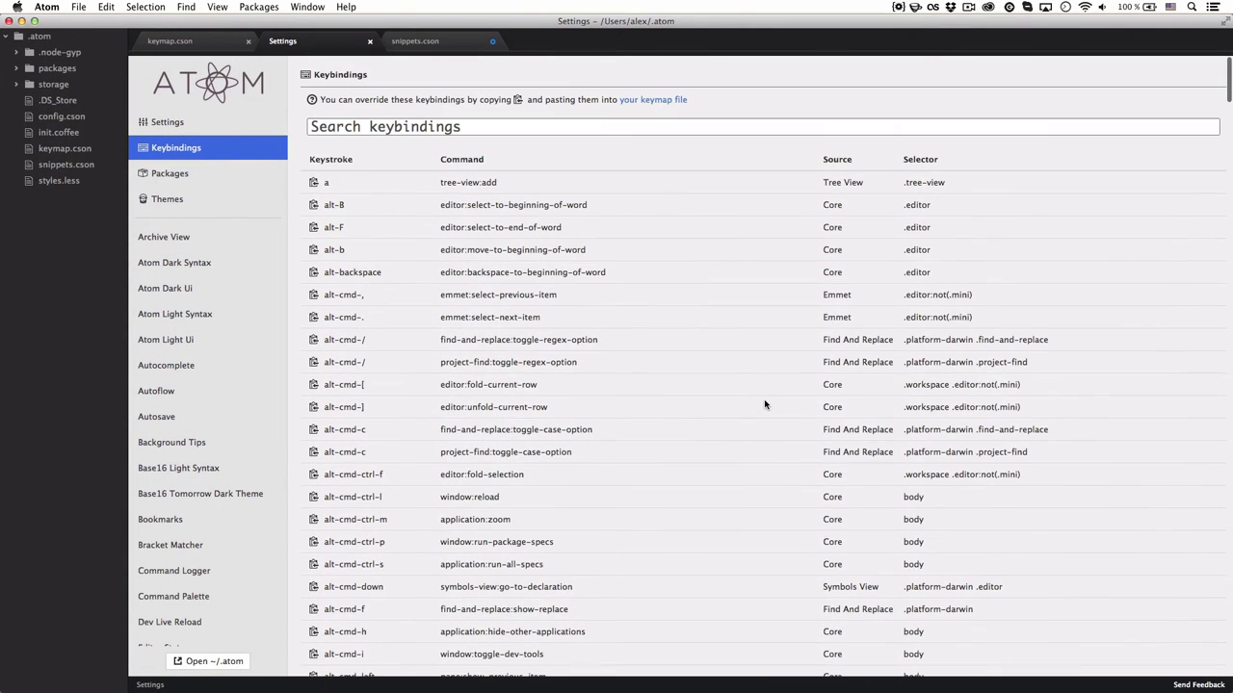
- Review keymap.cson and the general settings, highlighting DS_Store among the ignored names
left_click(154, 44)
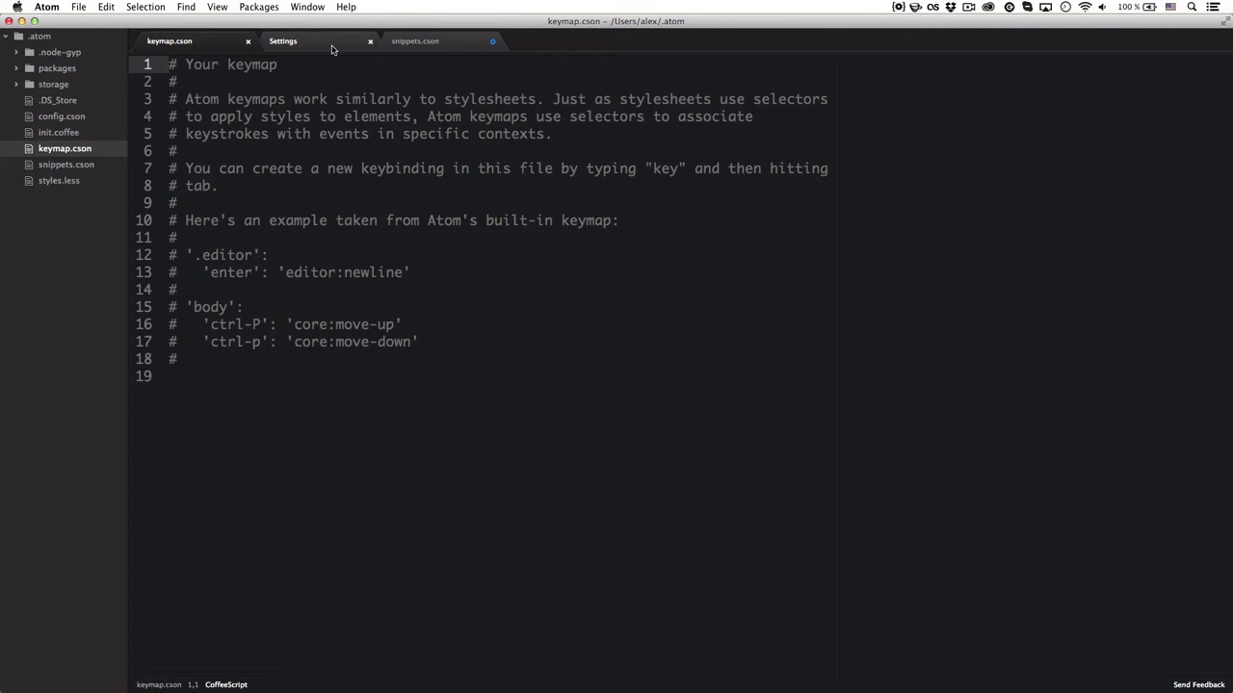
left_click(334, 46)
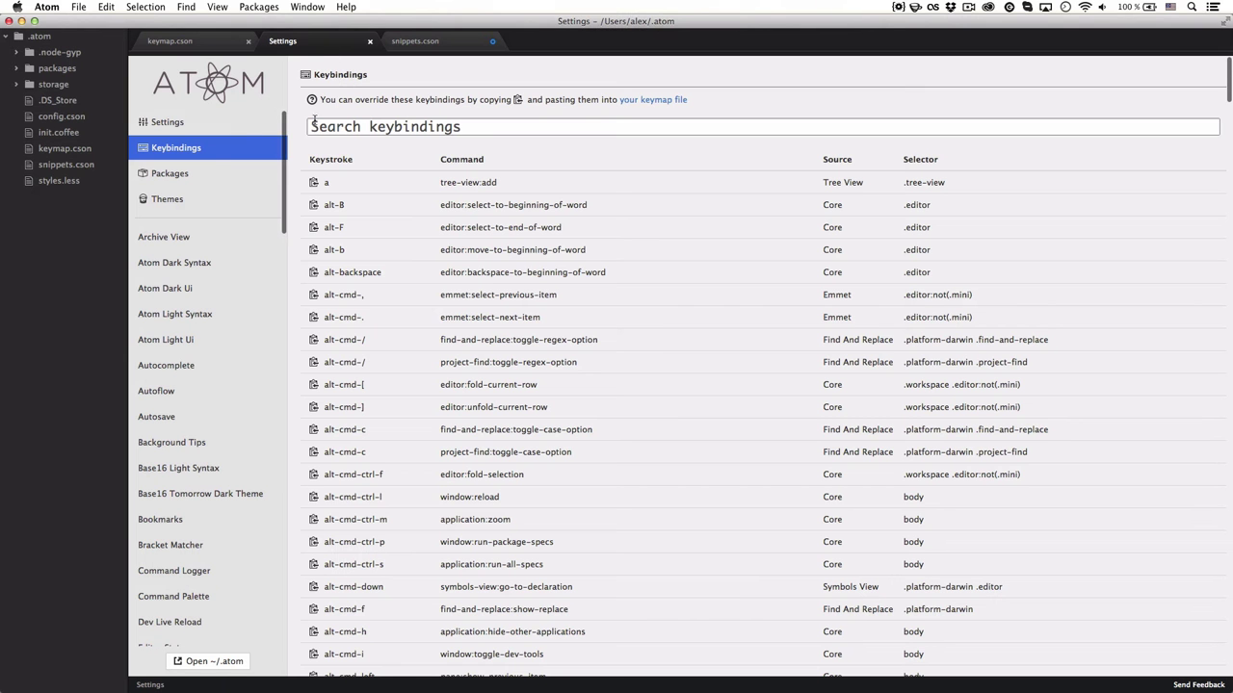
left_click(205, 128)
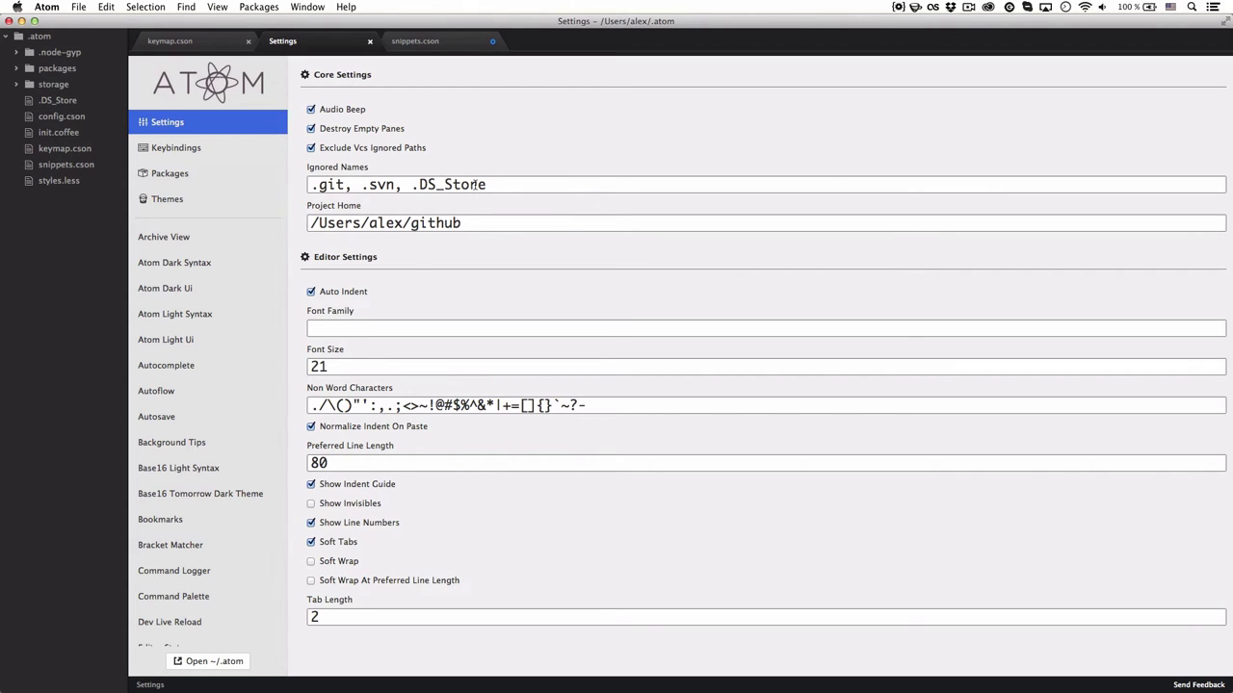
left_click_drag(419, 184, 503, 187)
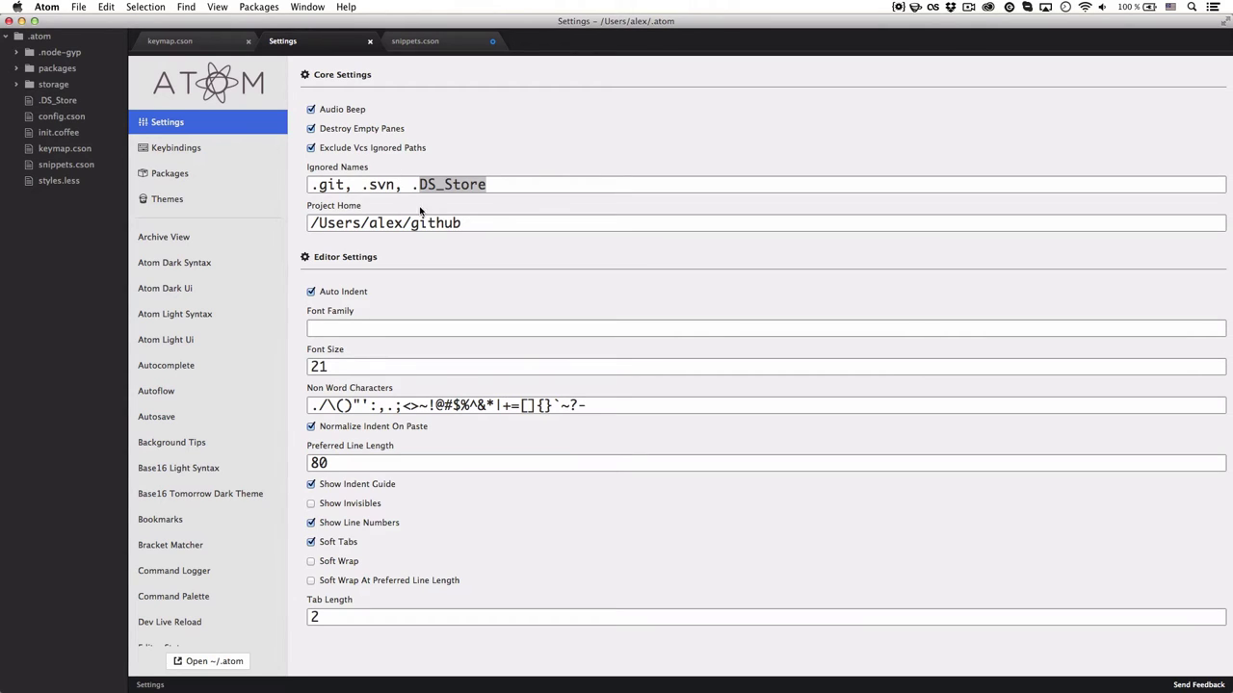
- Enter Menlo as the editor font family, and replace it with PT Mono
left_click(393, 330)
type("Menlo")
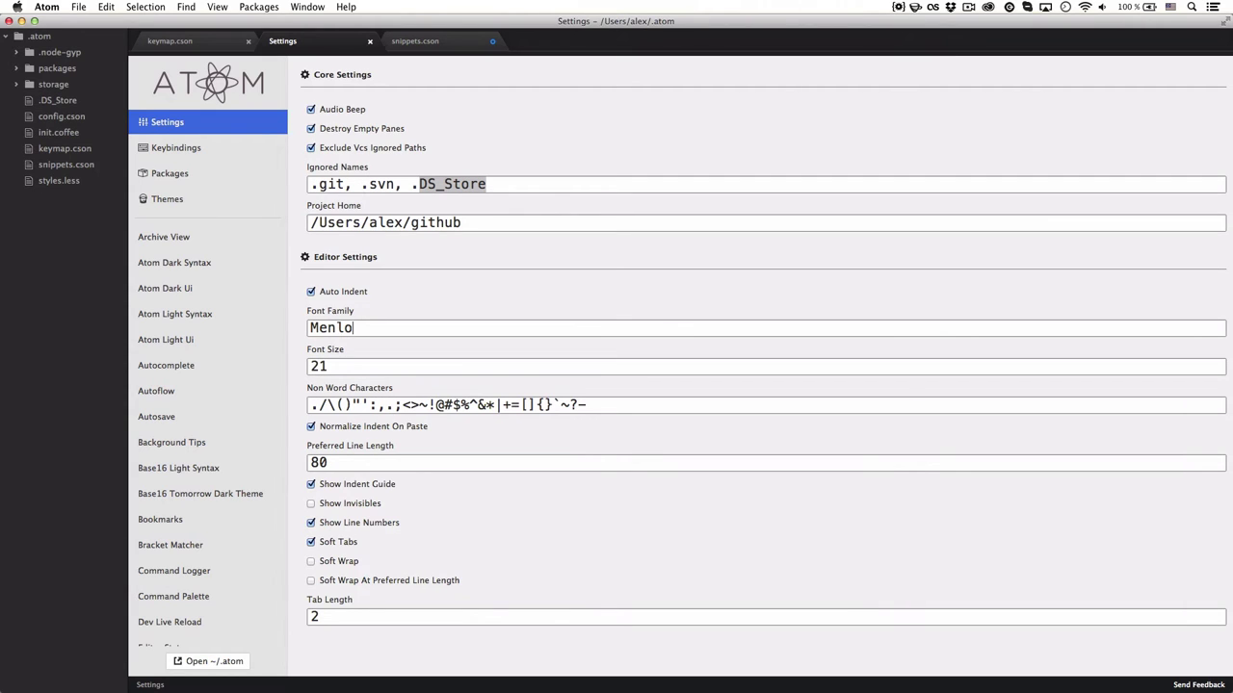
key("BackSpace")
key("BackSpace")
key("BackSpace")
key("BackSpace")
type("P")
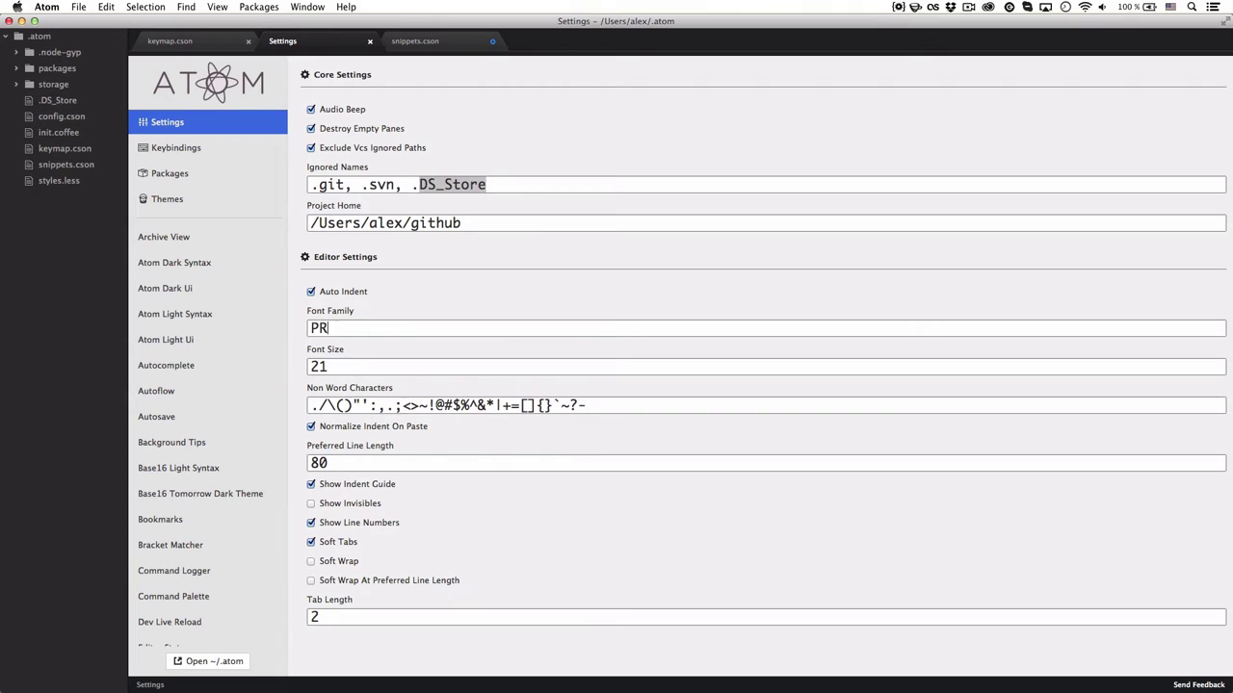
type("T Mono")
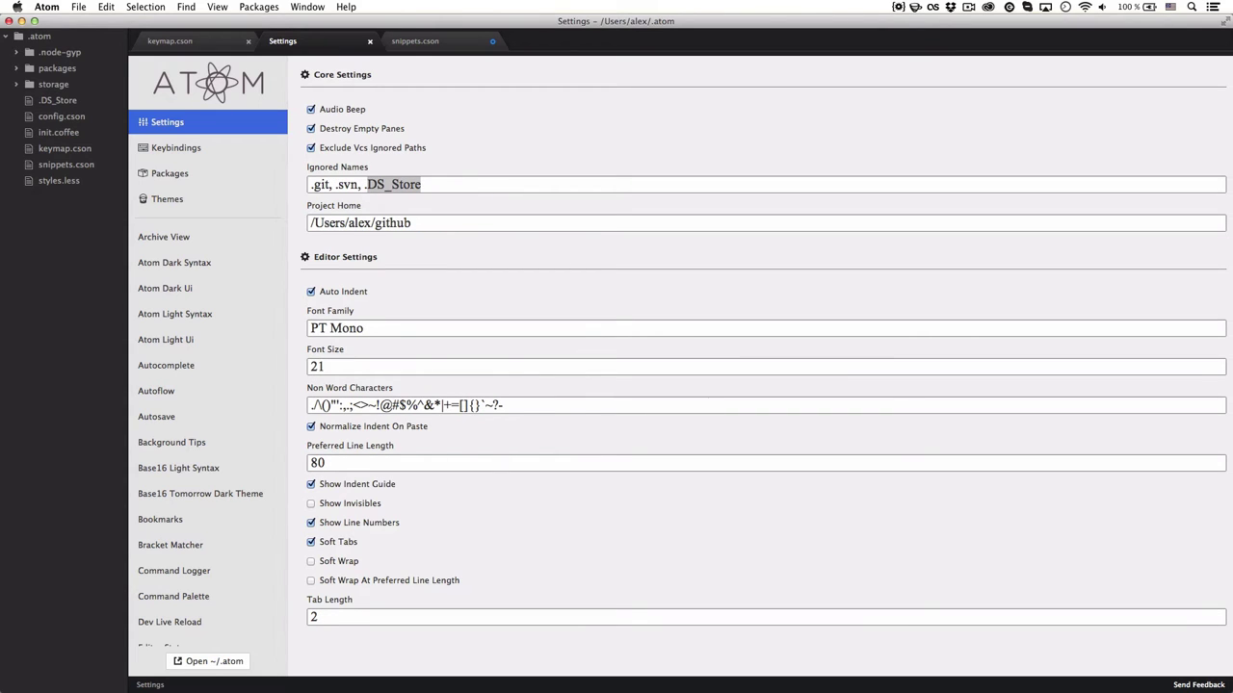
- Try editor font sizes 1600, 58 and 28, and check the text appearance in keymap.cson
left_click(327, 366)
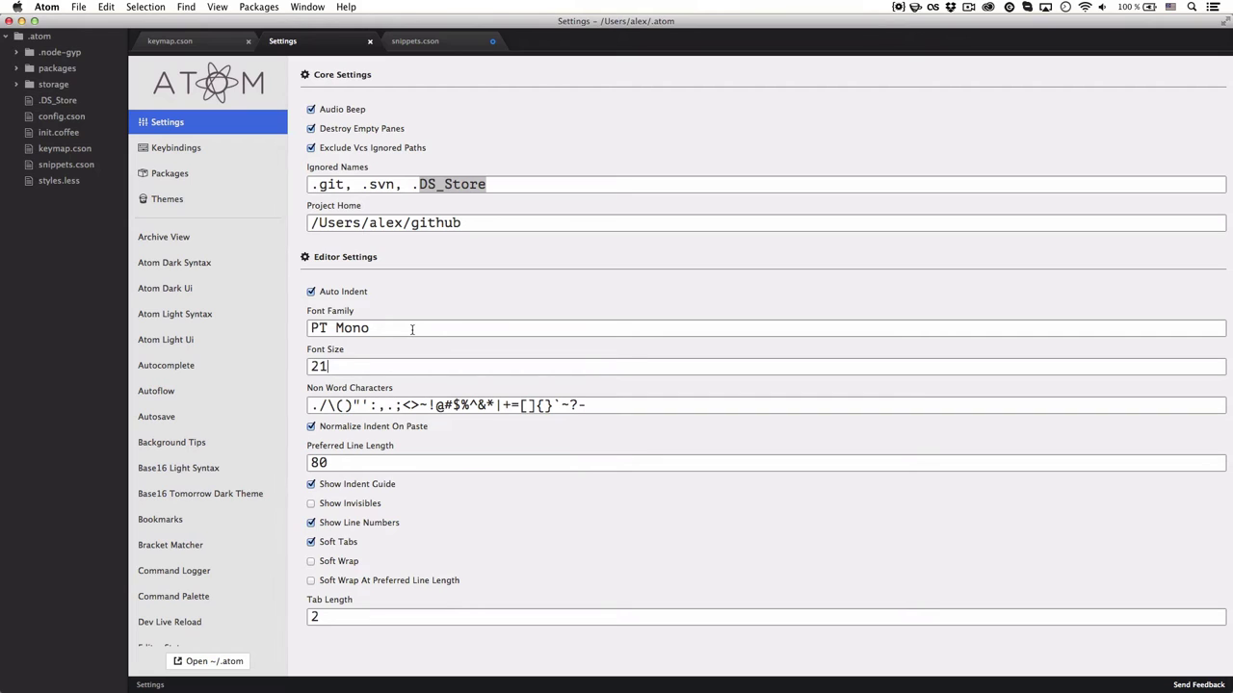
key("BackSpace")
key("BackSpace")
type("1600")
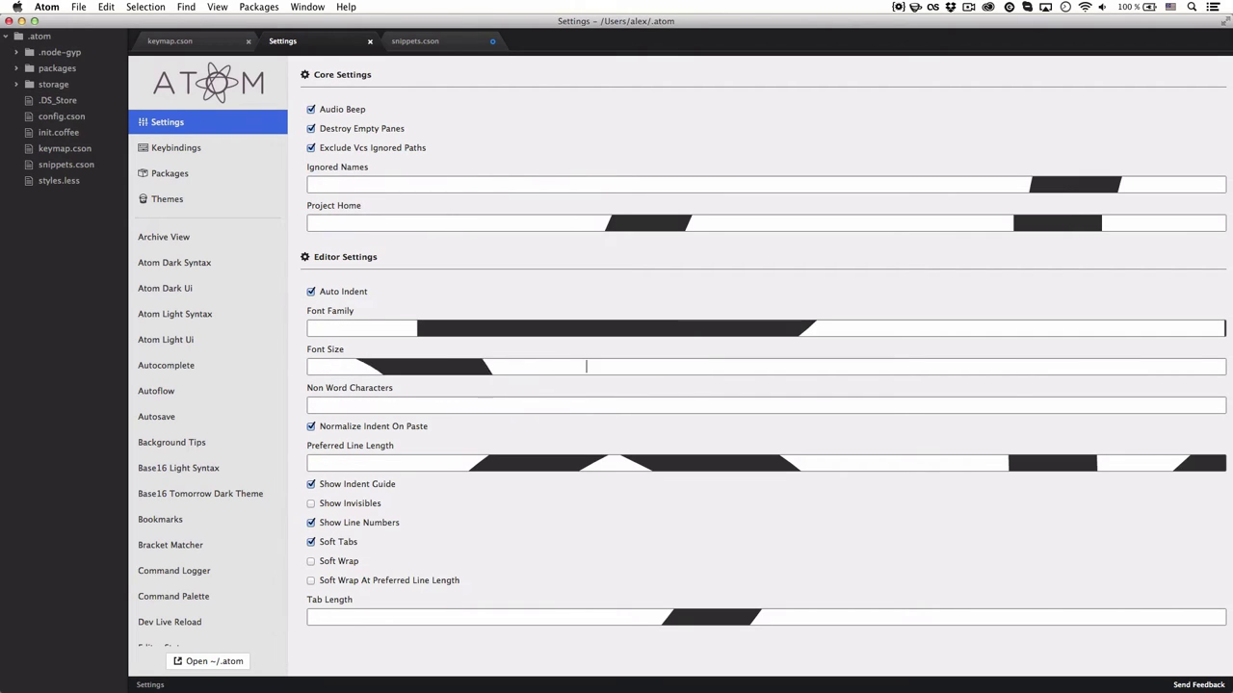
type("58")
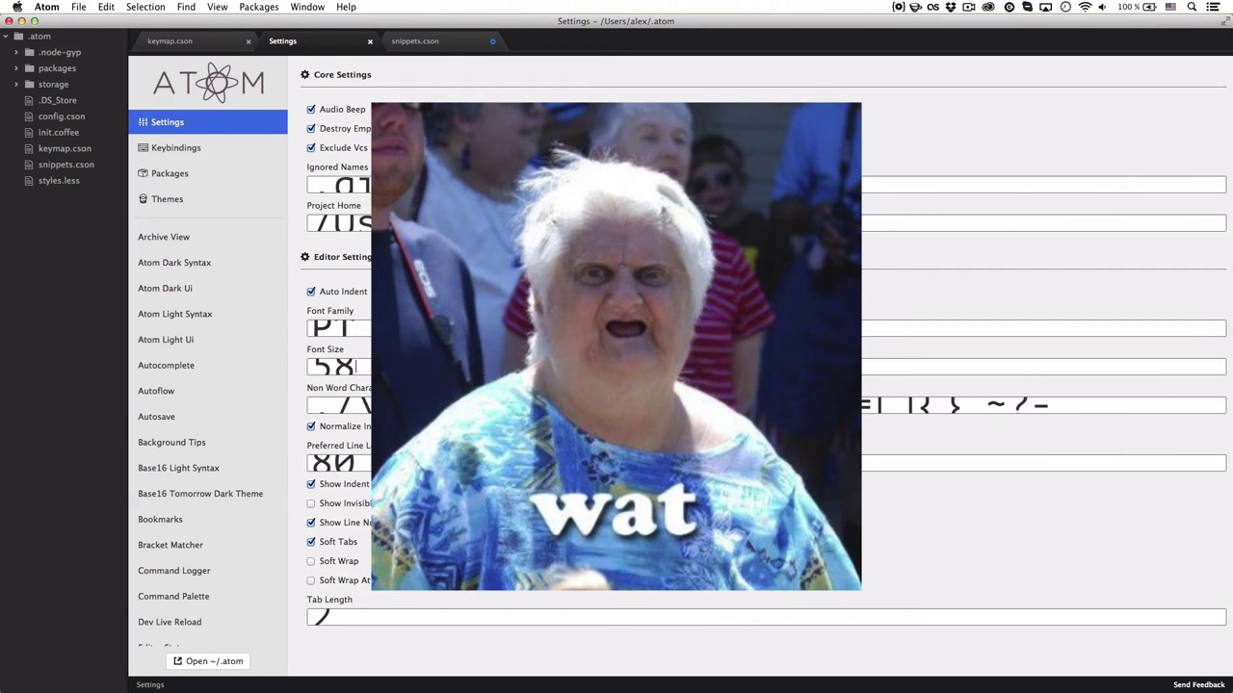
key("BackSpace")
key("BackSpace")
type("28")
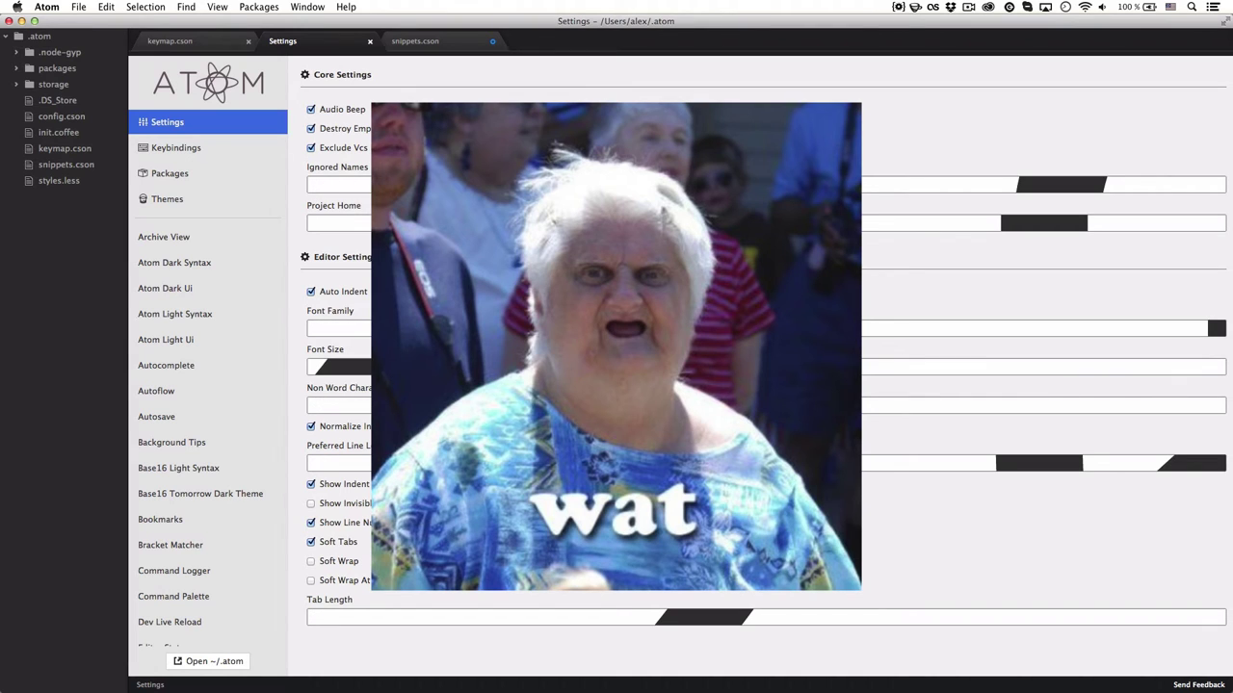
left_click(169, 42)
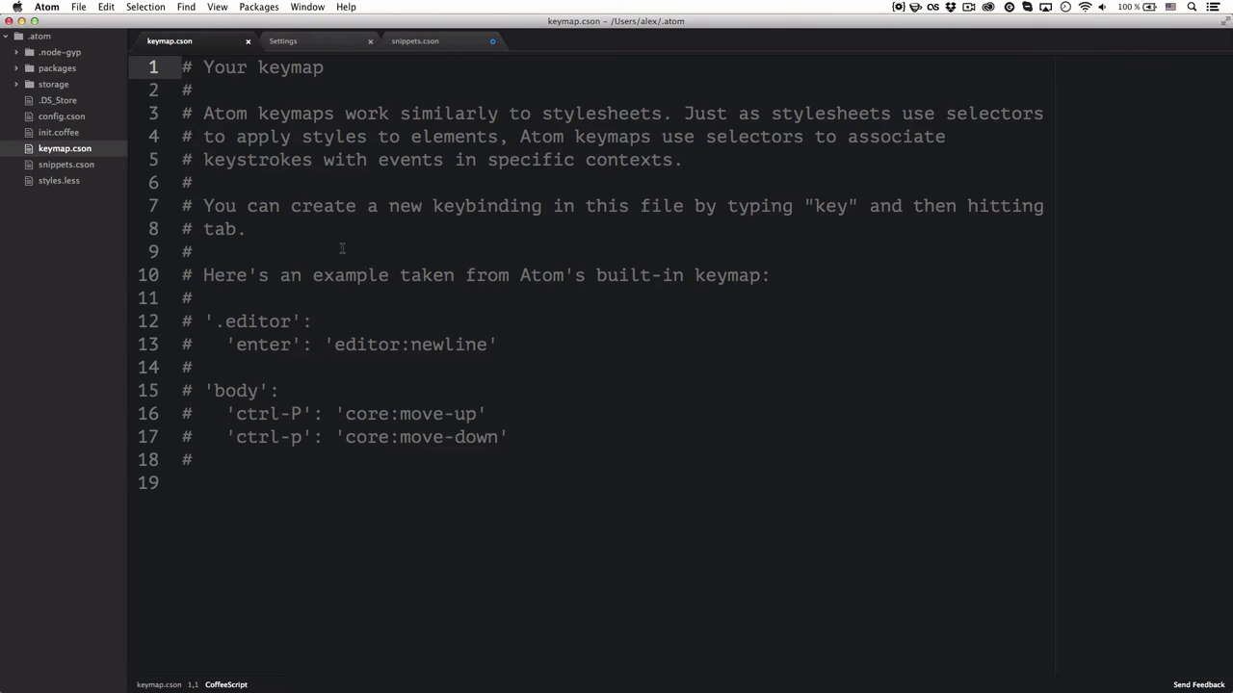
left_click_drag(250, 361, 313, 322)
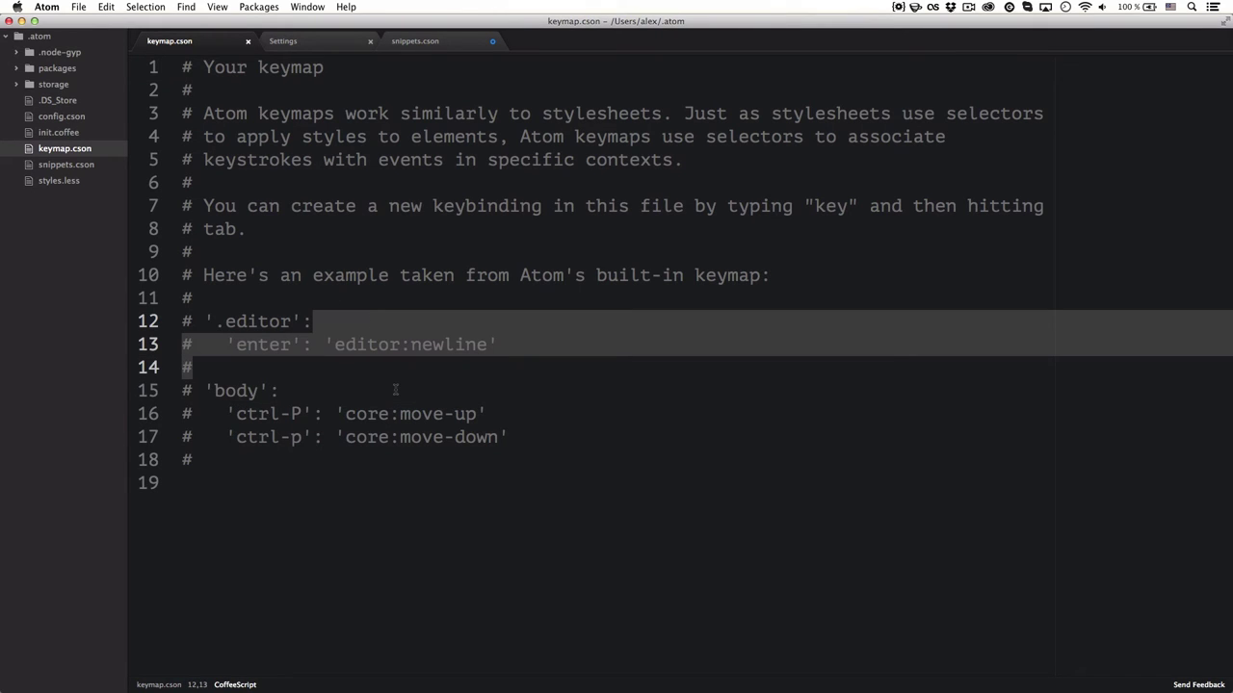
- Set the editor font size to 16 and clear the font family
left_click(325, 42)
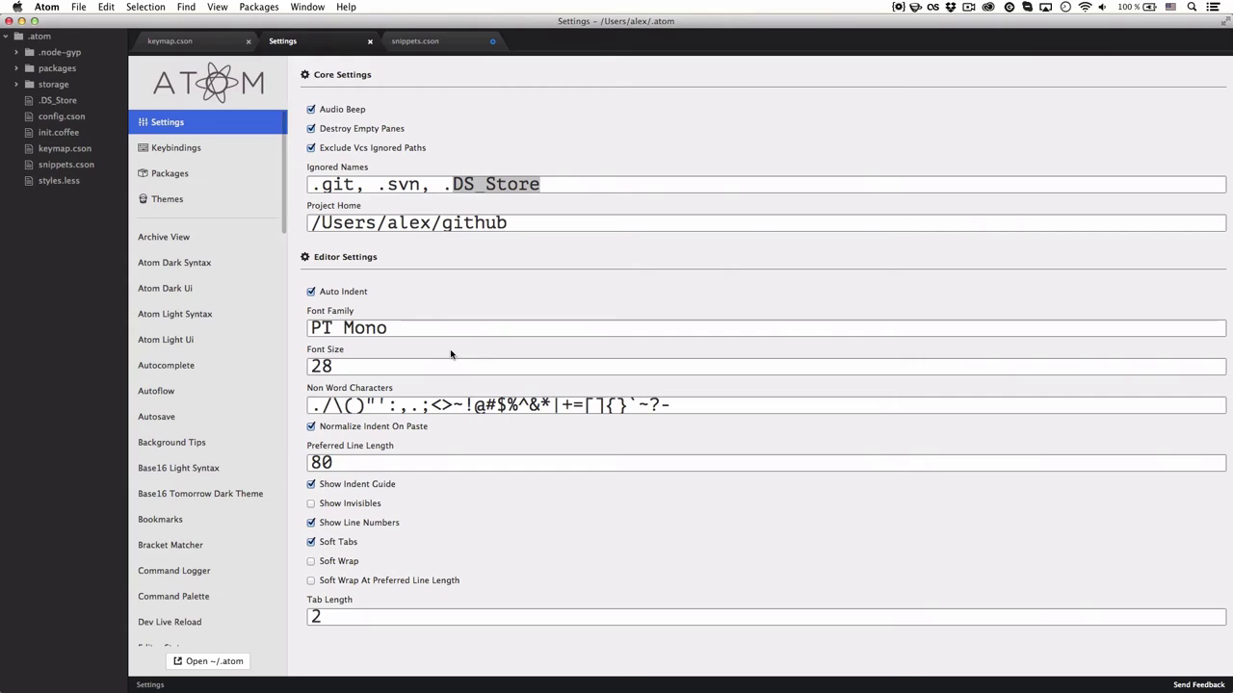
key("BackSpace")
key("BackSpace")
type("16")
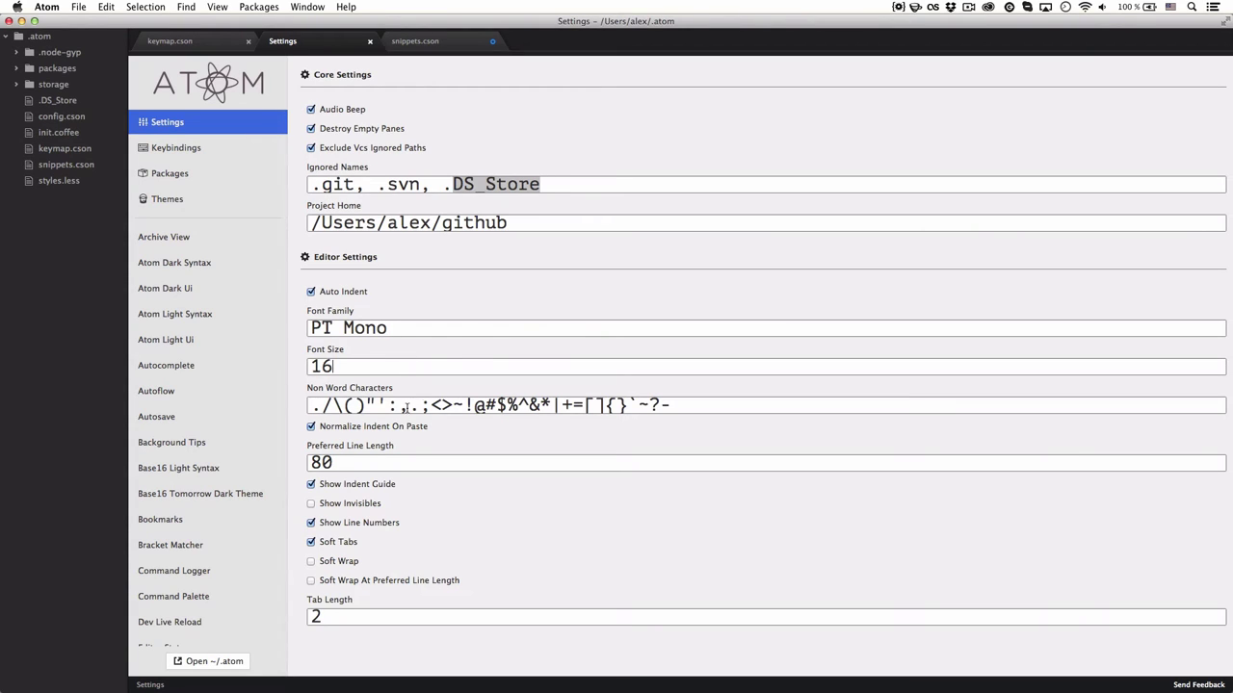
key("Tab")
triple_click(366, 325)
key("BackSpace")
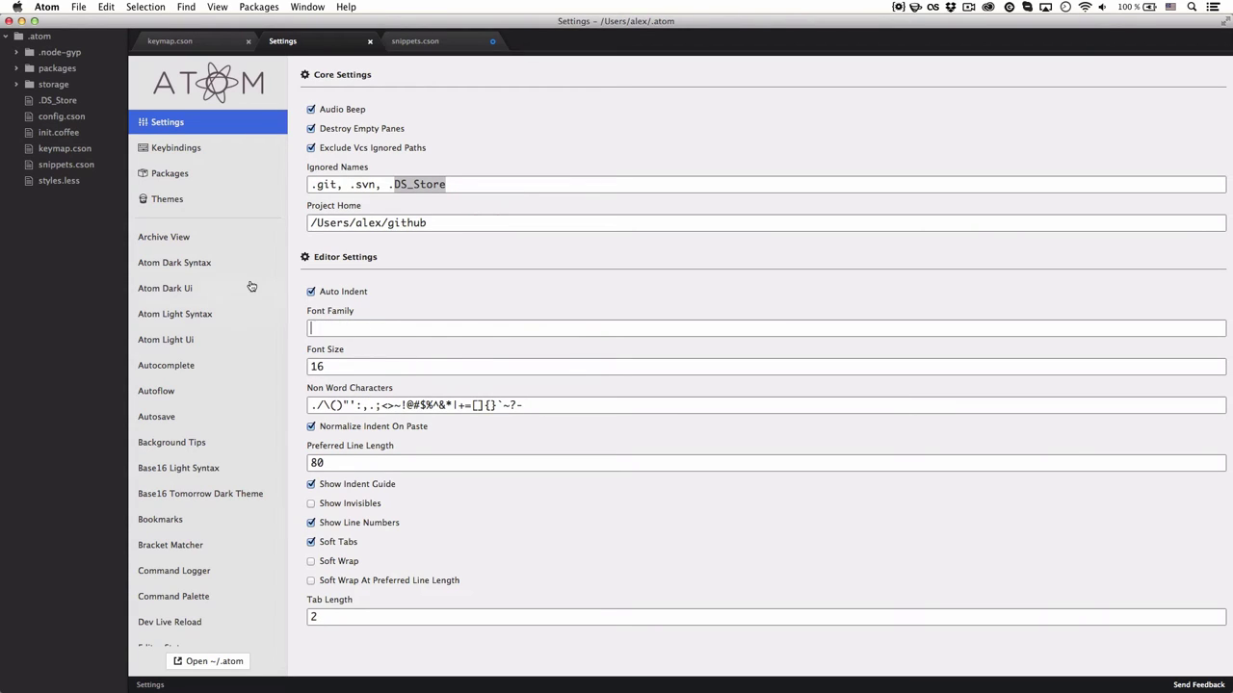
- Find the Settings View package among the installed packages and install its 0.85.0 update
left_click(218, 174)
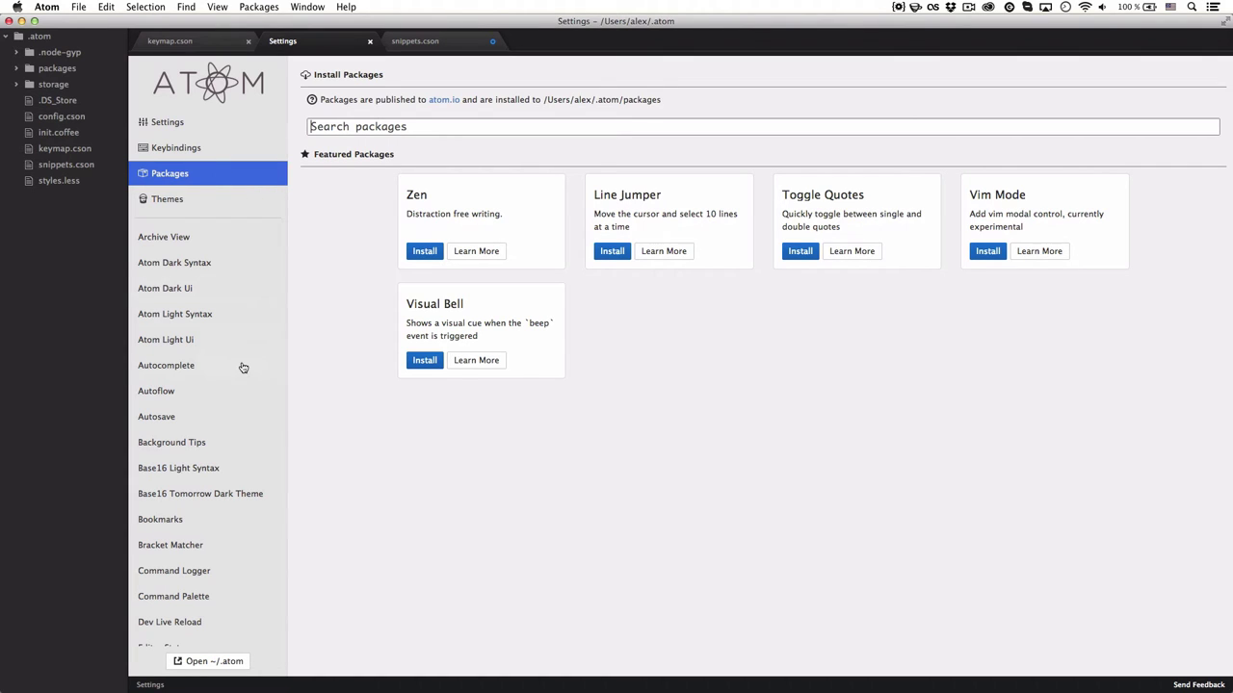
scroll(243, 368, "down", 5)
scroll(243, 368, "down", 10)
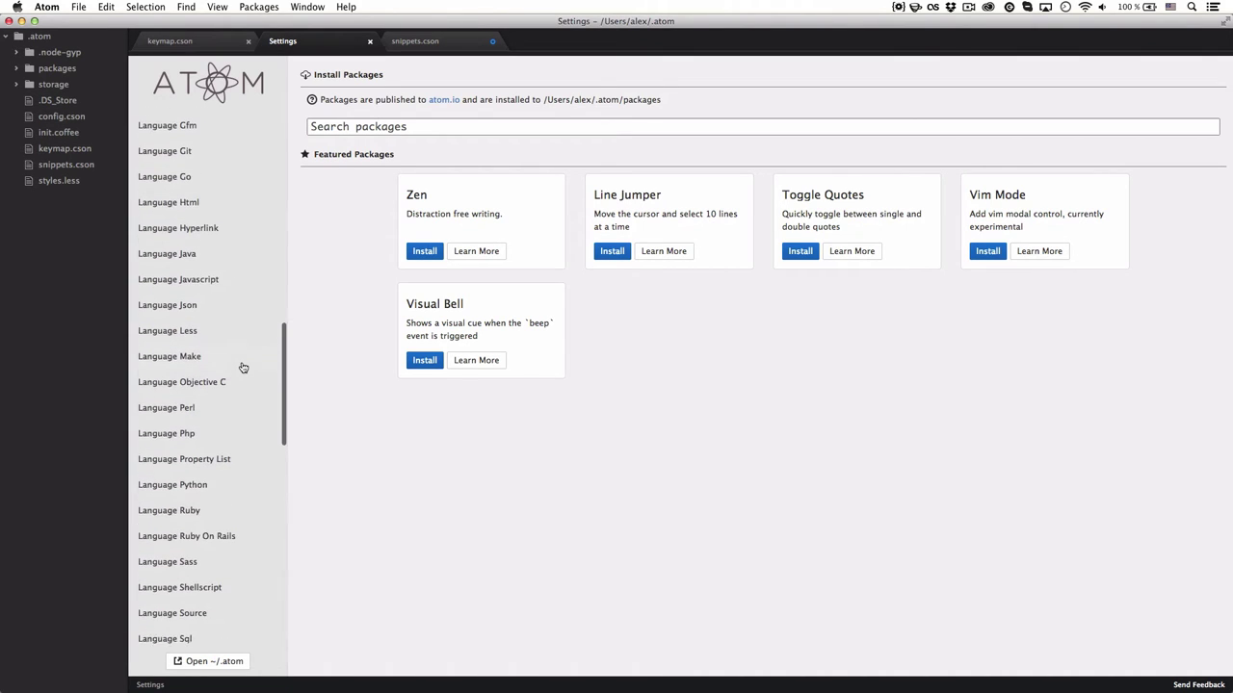
scroll(193, 424, "down", 8)
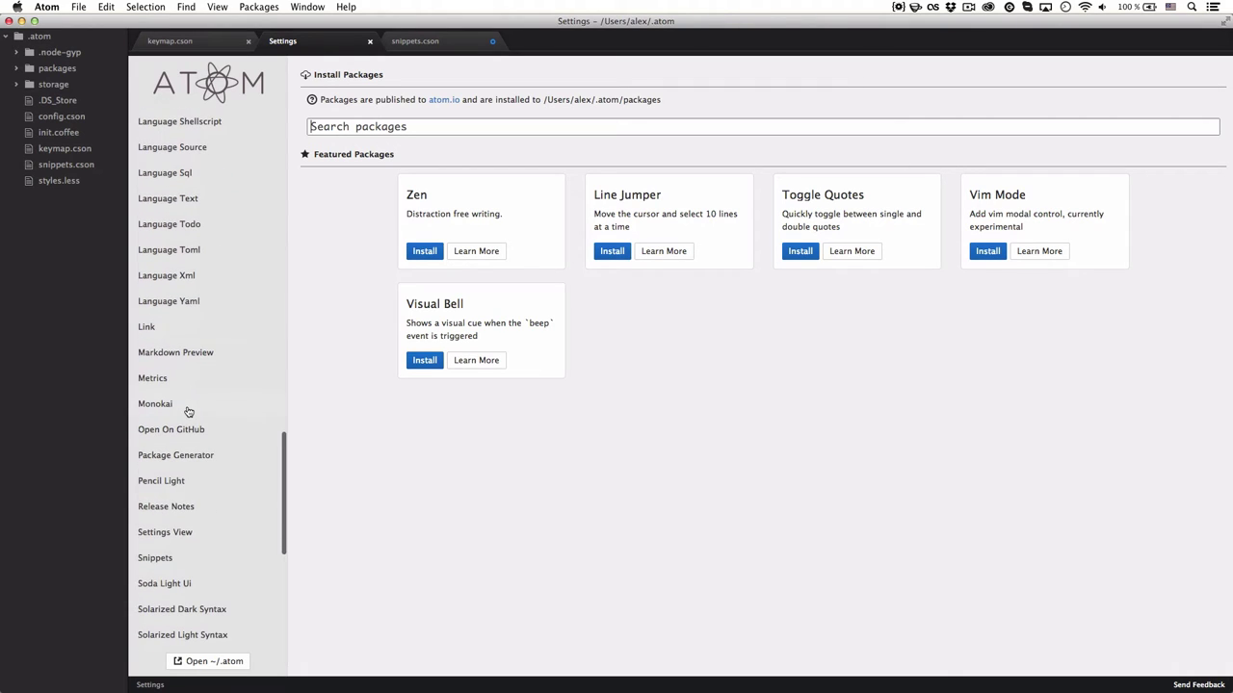
scroll(188, 413, "down", 4)
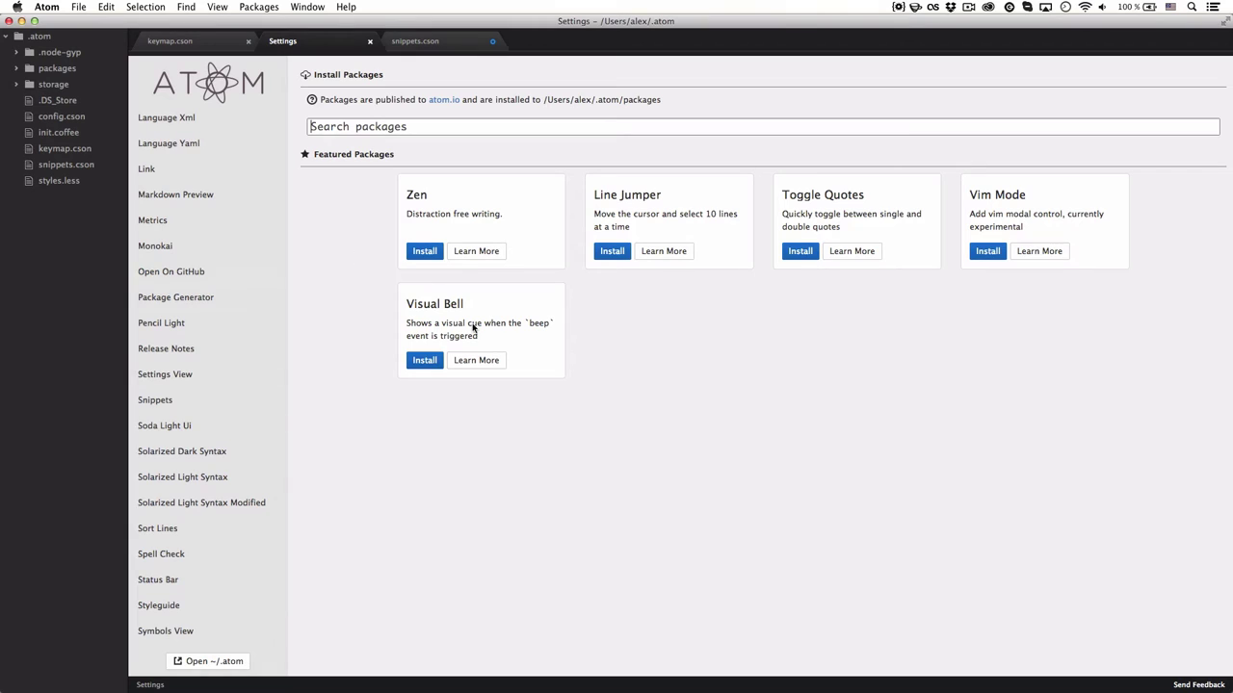
left_click(196, 375)
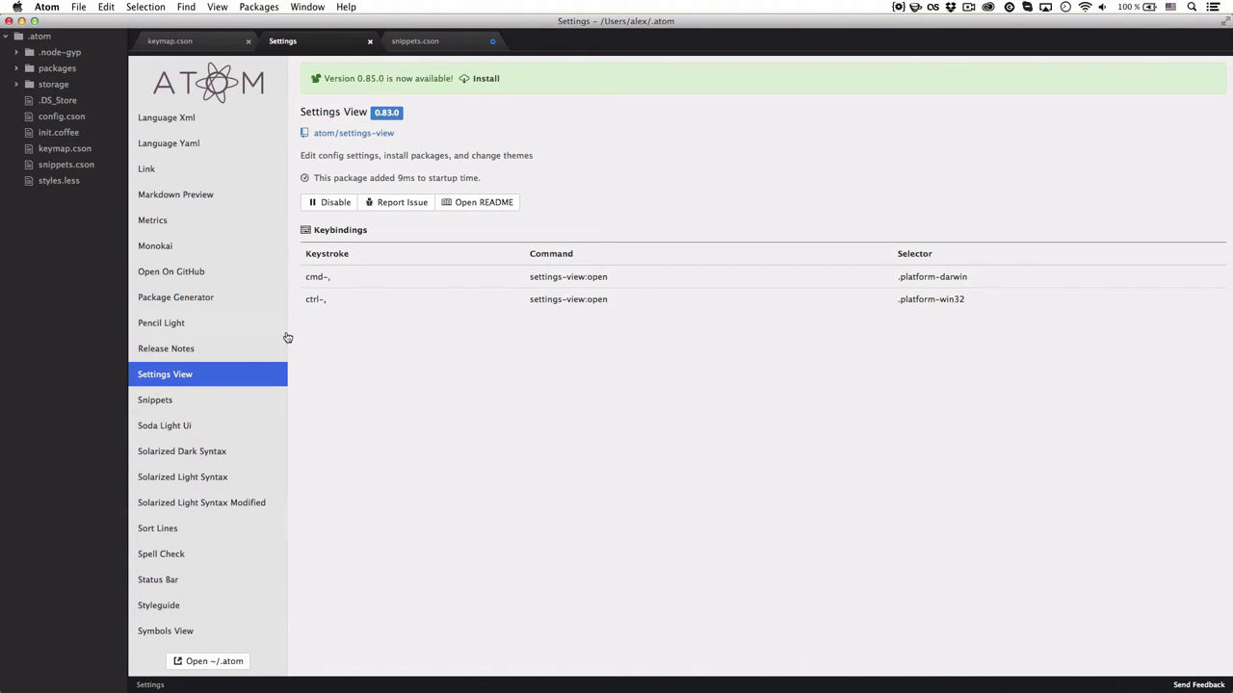
left_click(481, 79)
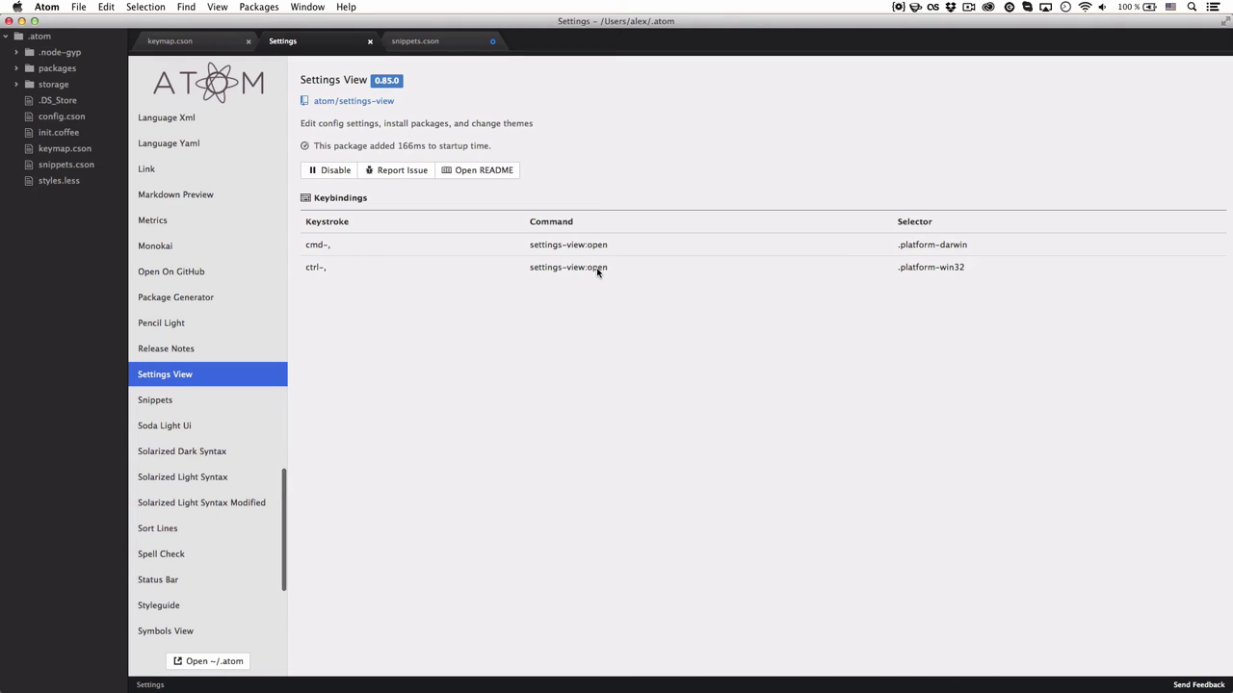
- Browse the installed packages and examine the details of the Language Go package
scroll(232, 412, "down", 5)
scroll(231, 399, "up", 15)
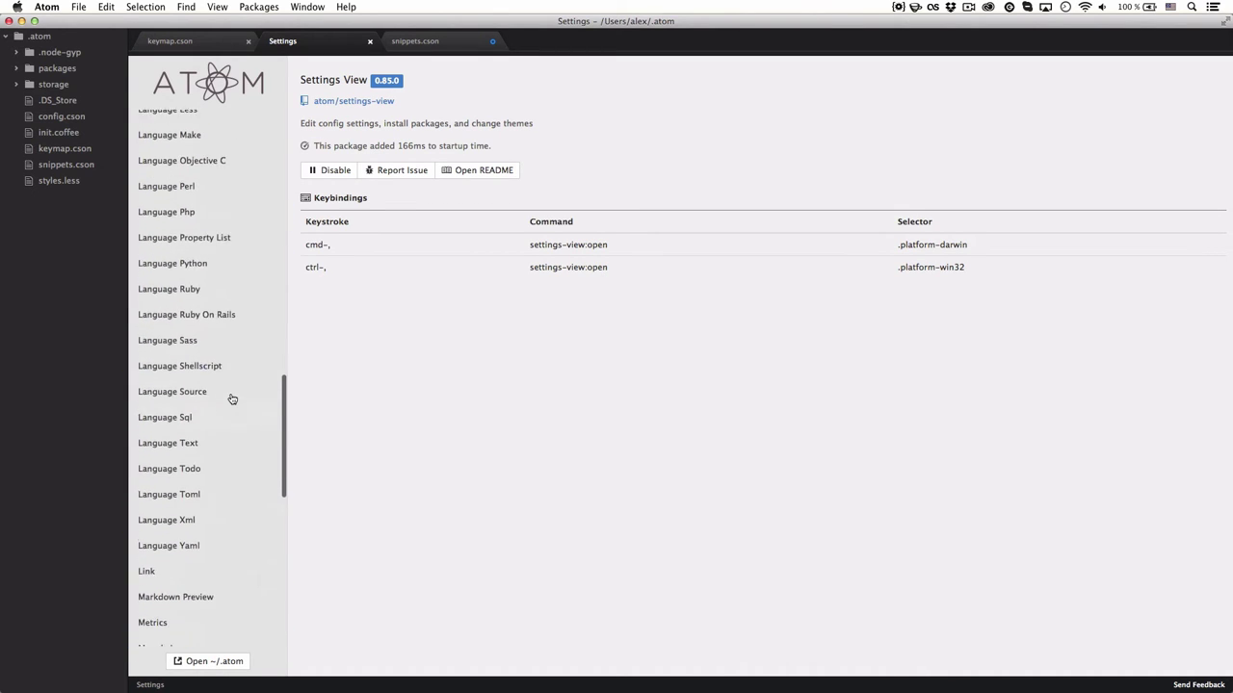
scroll(231, 399, "down", 8)
scroll(232, 399, "up", 15)
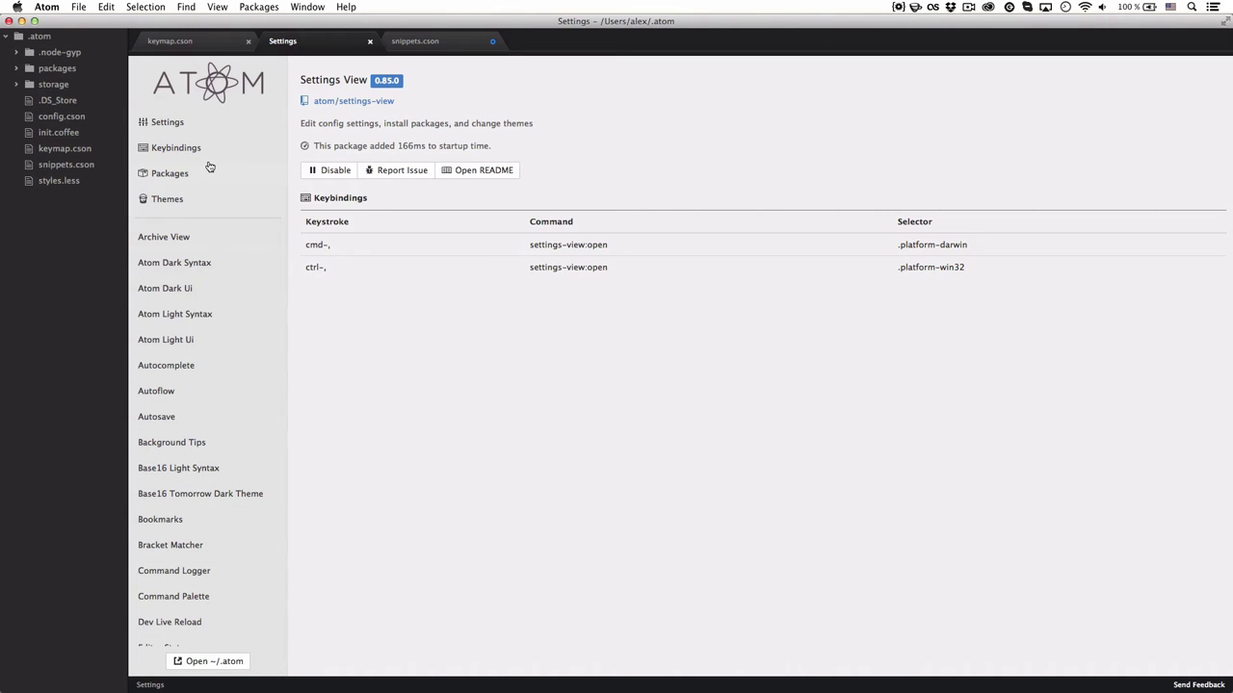
scroll(243, 318, "down", 18)
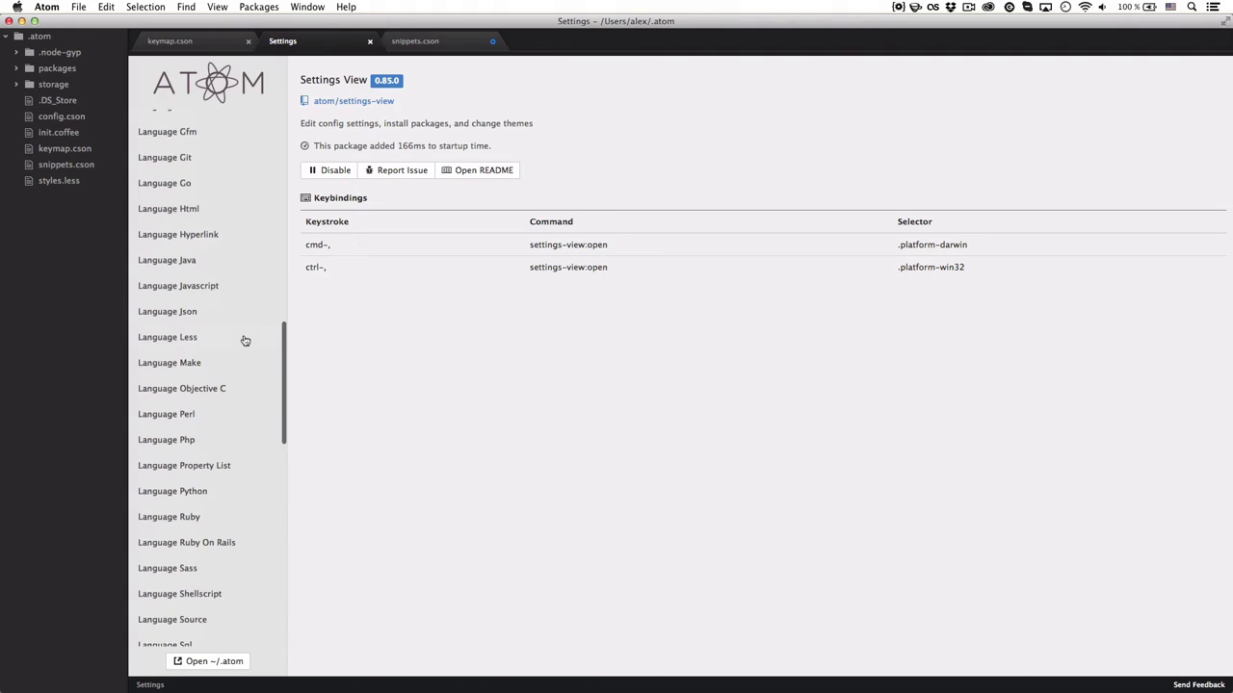
scroll(240, 357, "up", 3)
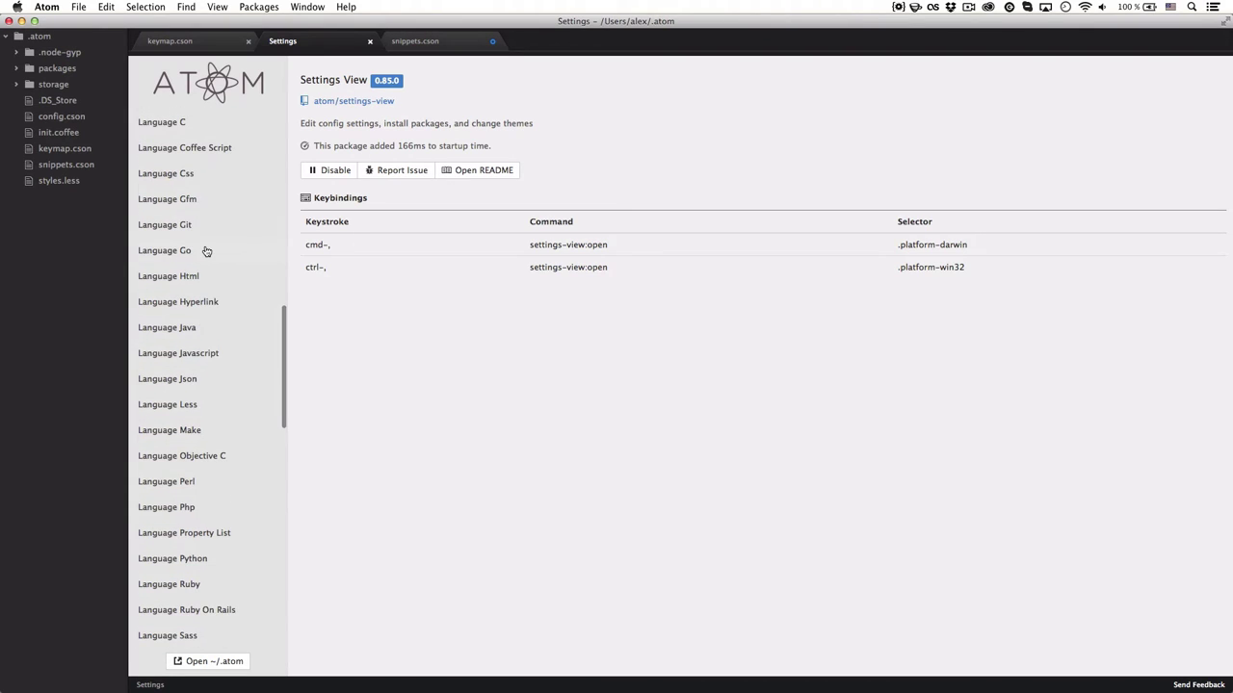
left_click(203, 252)
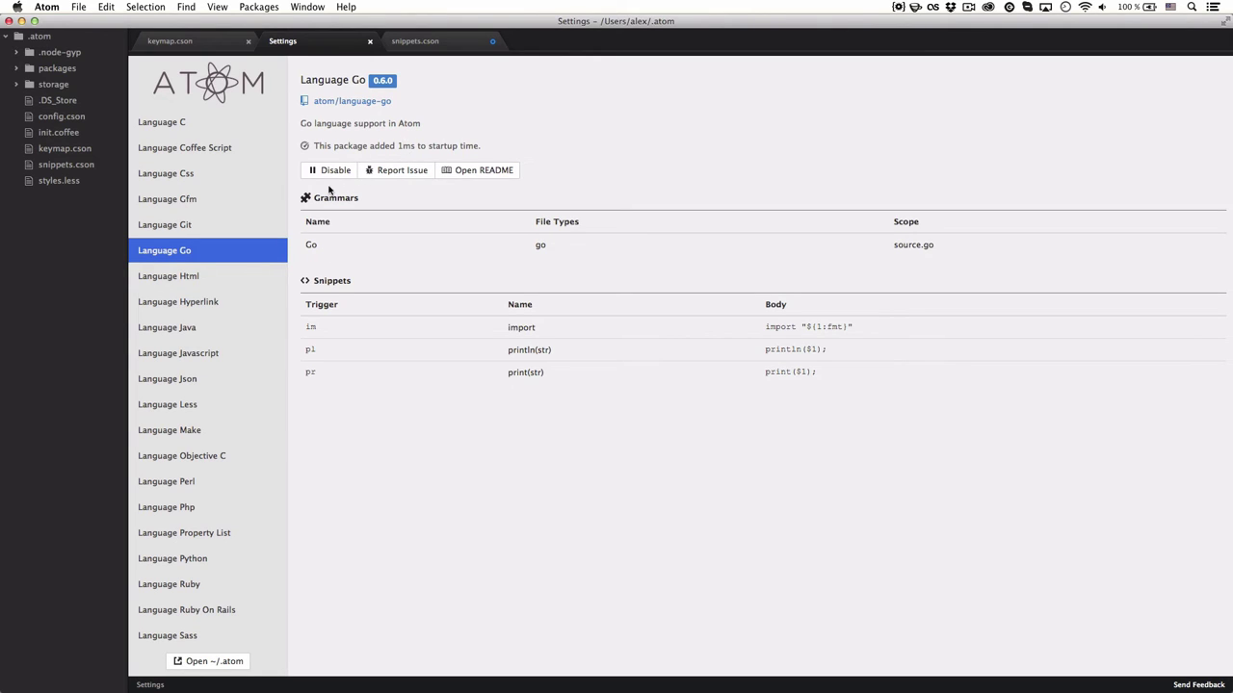
- Return to the package installation page with the featured packages
scroll(258, 197, "up", 10)
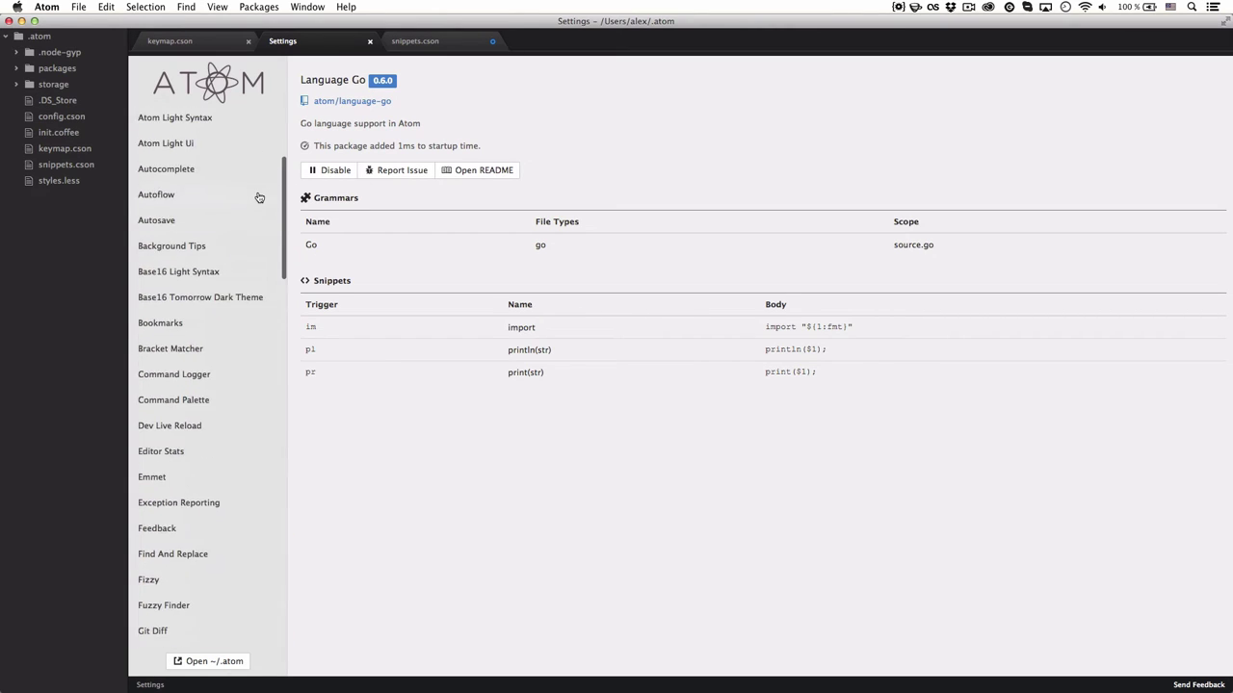
scroll(259, 197, "up", 3)
left_click(190, 175)
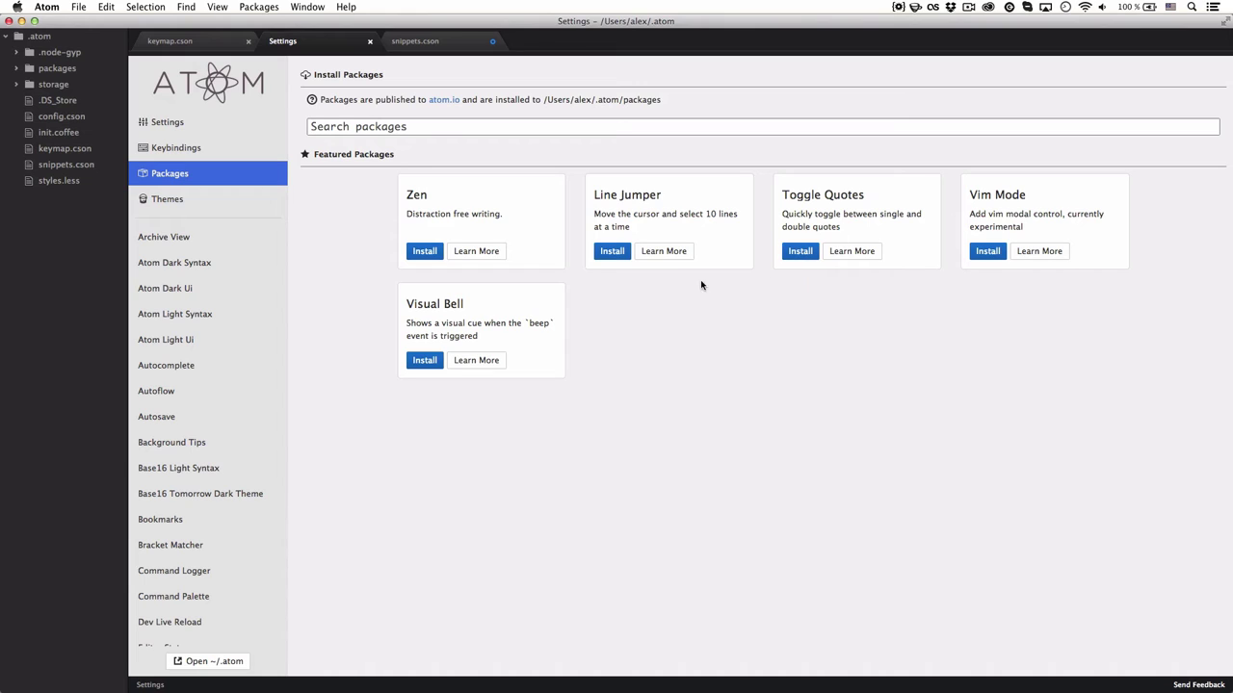
- Install the featured Zen package and try its distraction-free mode on keymap.cson, returning to the normal layout
left_click(433, 253)
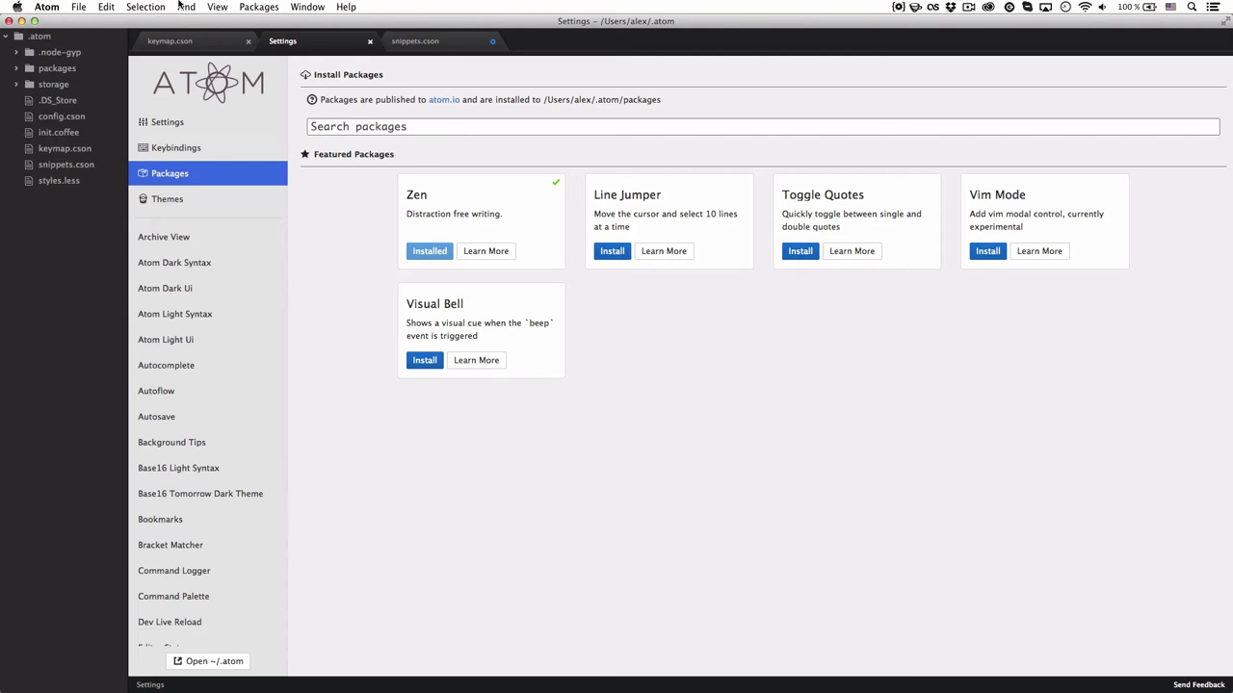
left_click(169, 40)
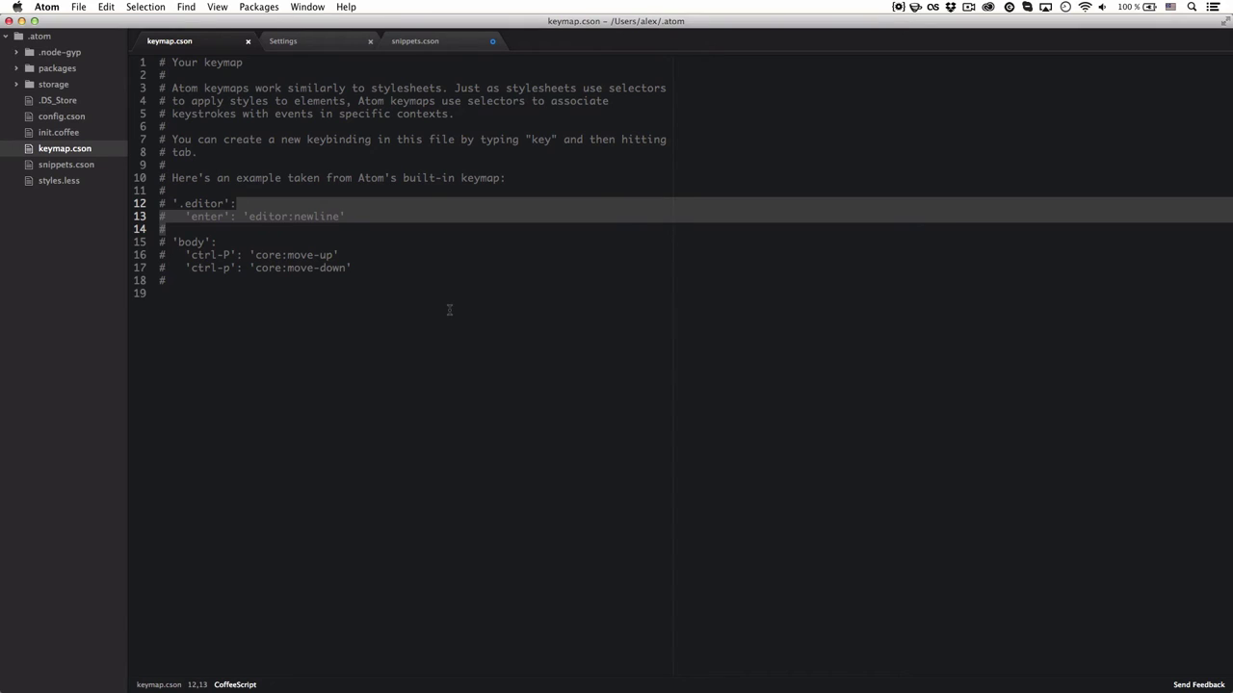
key("ctrl+super+z")
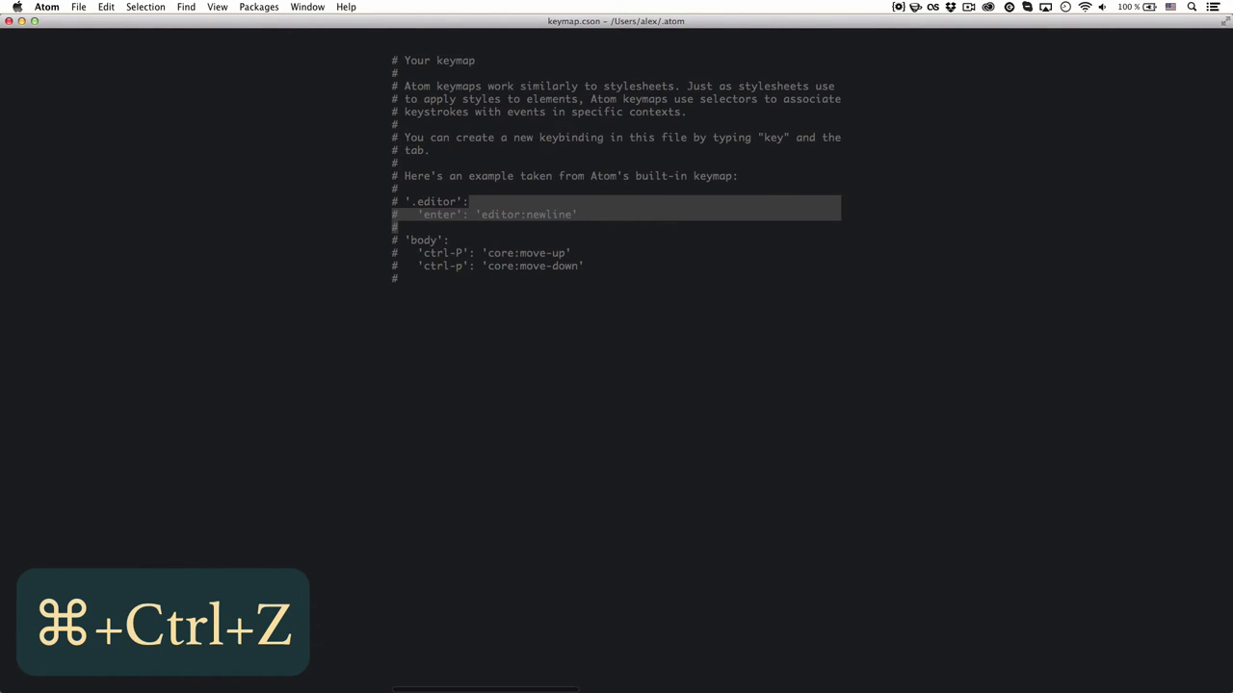
left_click(559, 266)
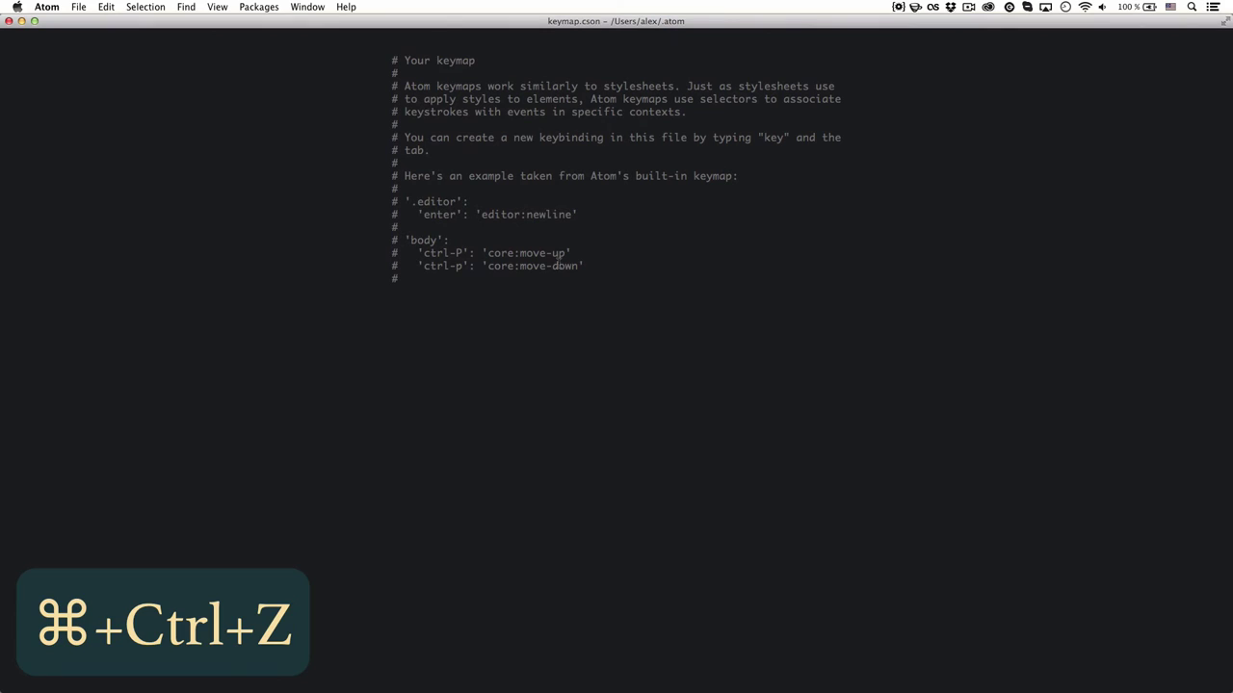
left_click(566, 289)
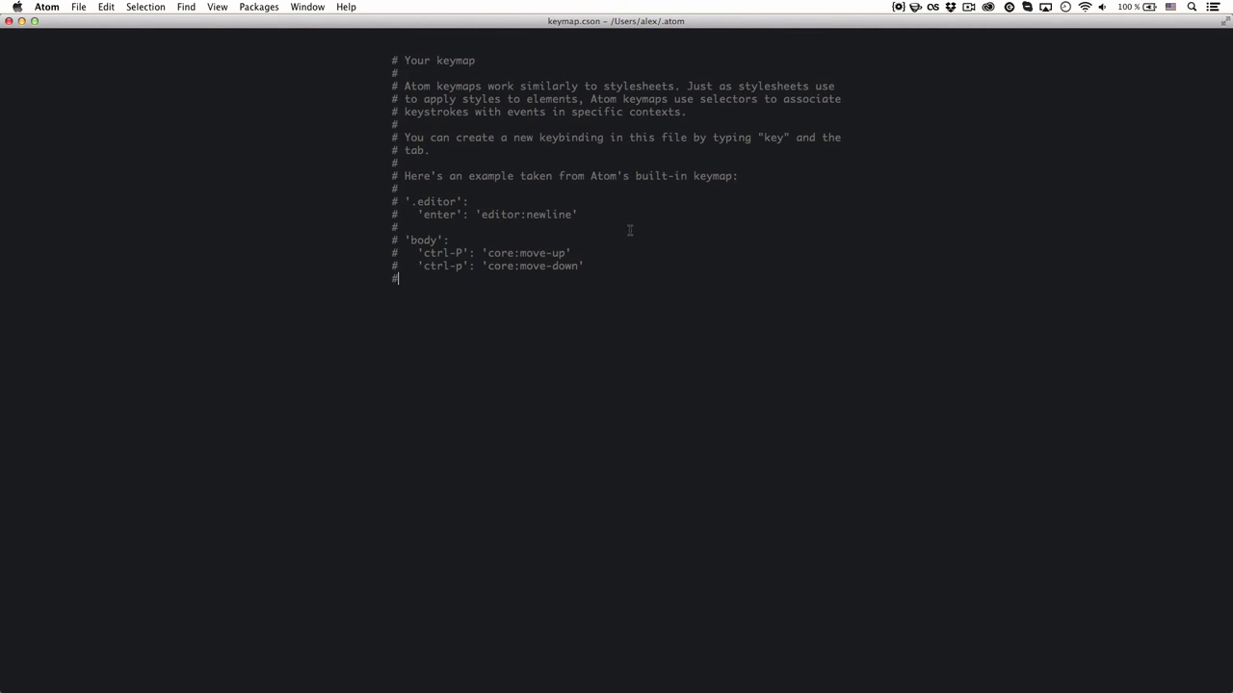
key("ctrl+shift+super+f")
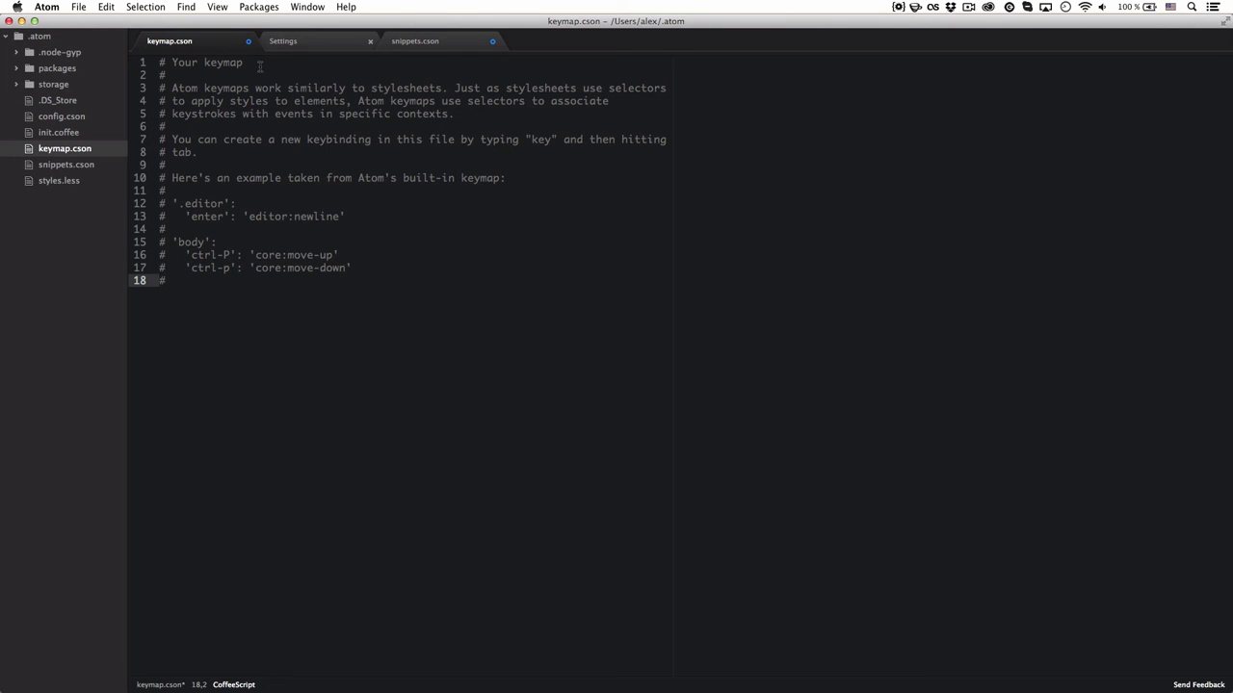
- Open the theme settings and look through the available UI themes without changing the selection
left_click(284, 40)
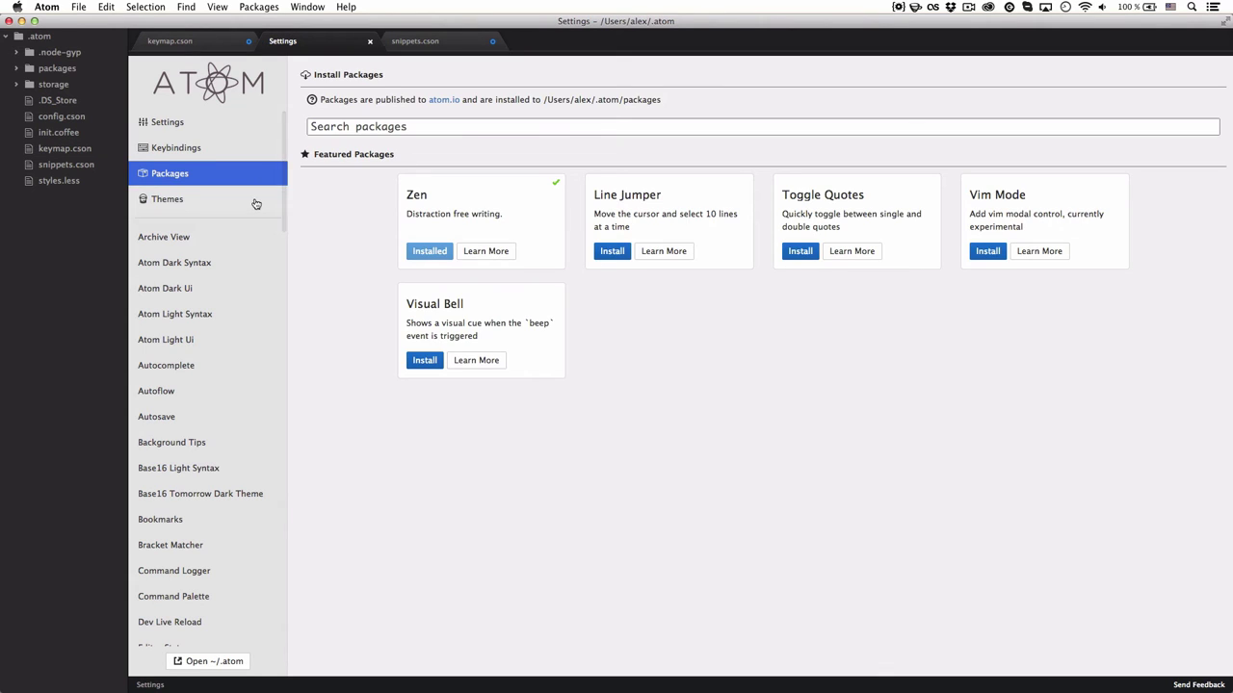
left_click(255, 201)
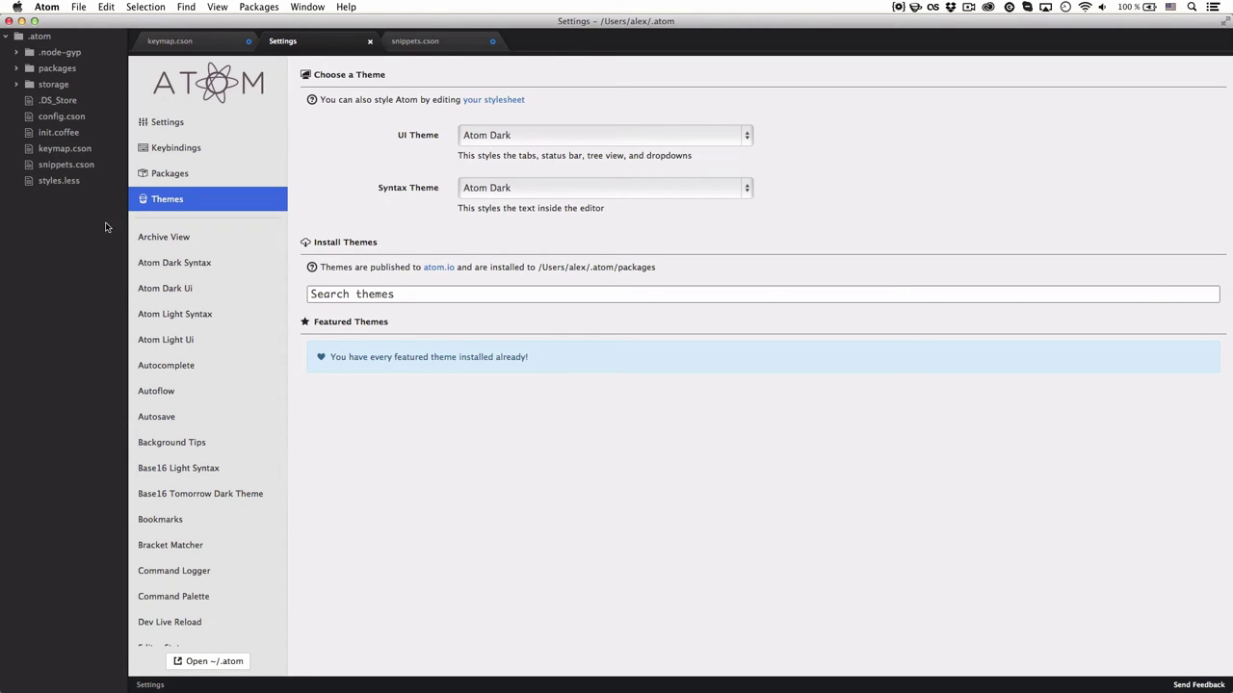
left_click(193, 41)
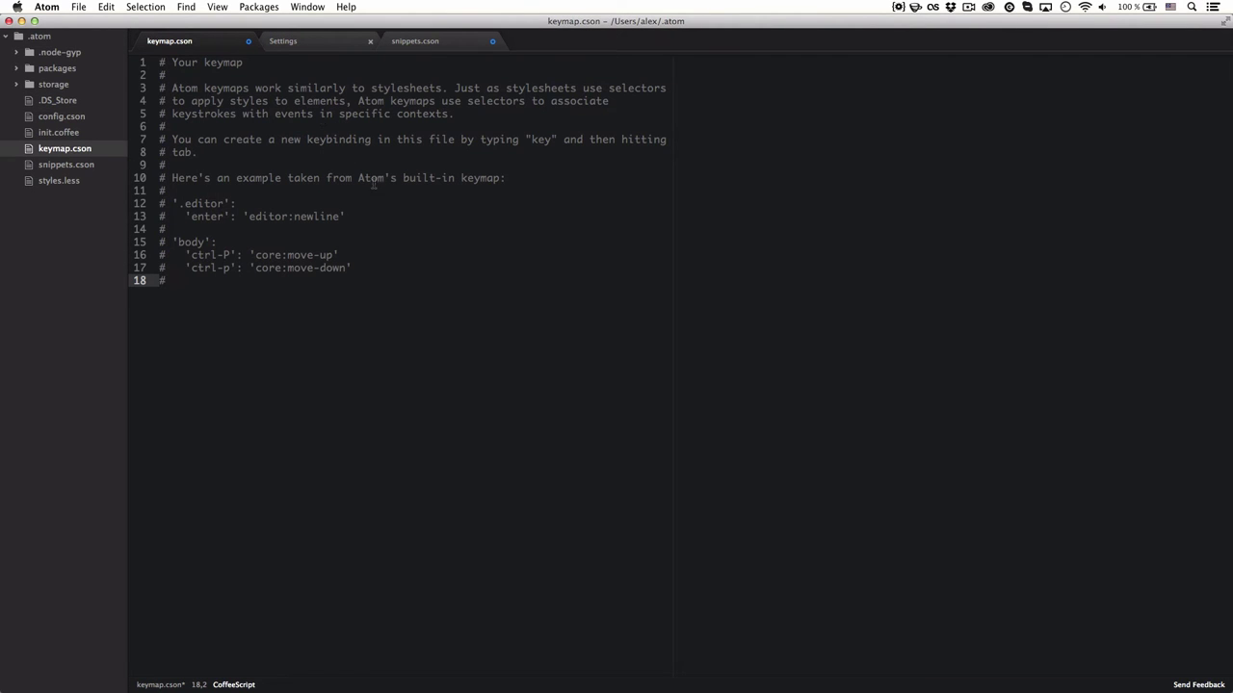
left_click(306, 43)
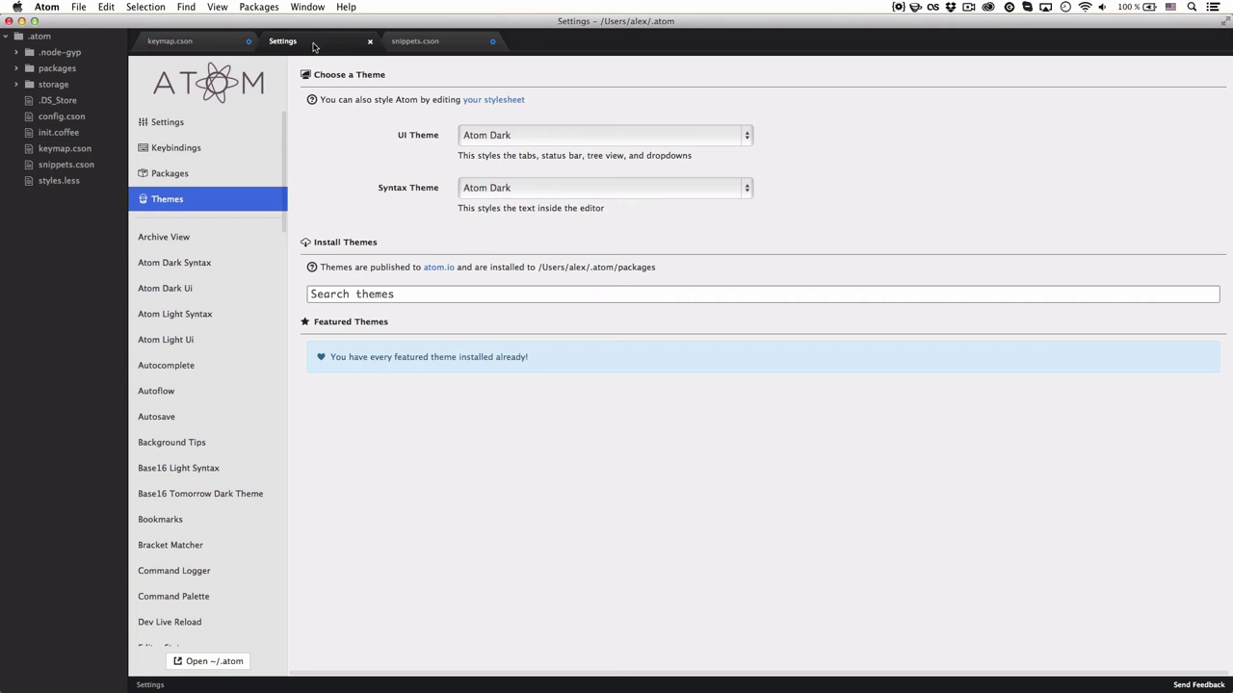
left_click(513, 136)
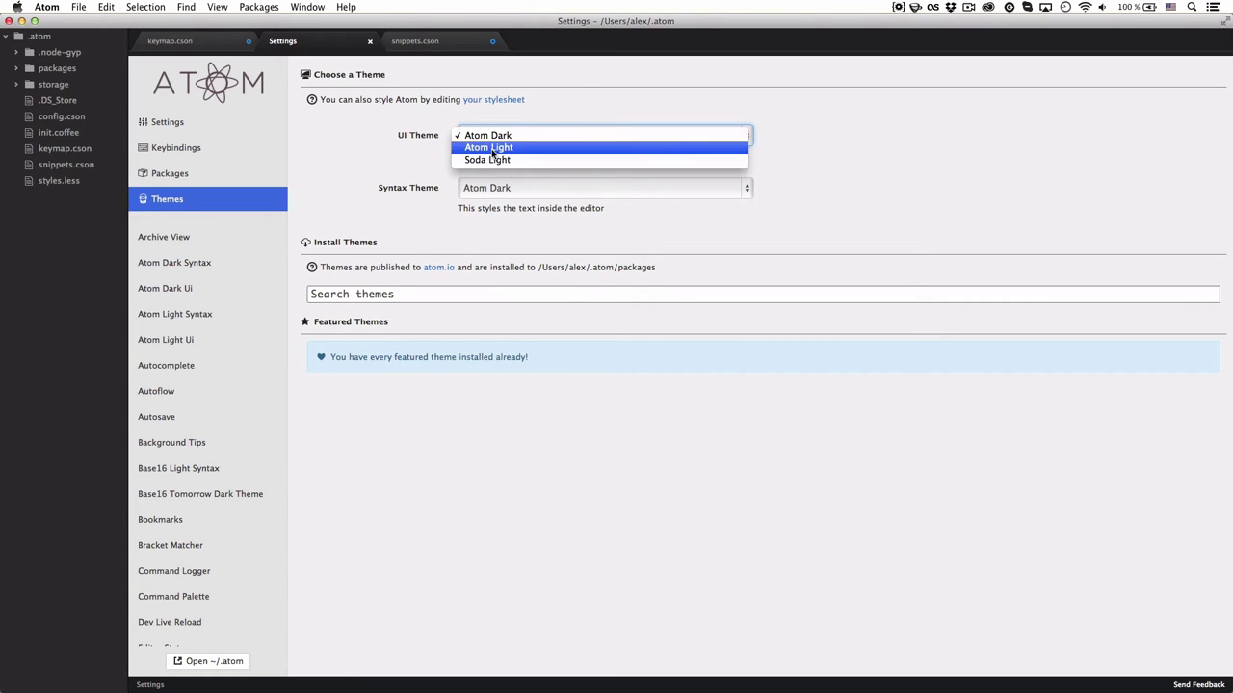
left_click(416, 170)
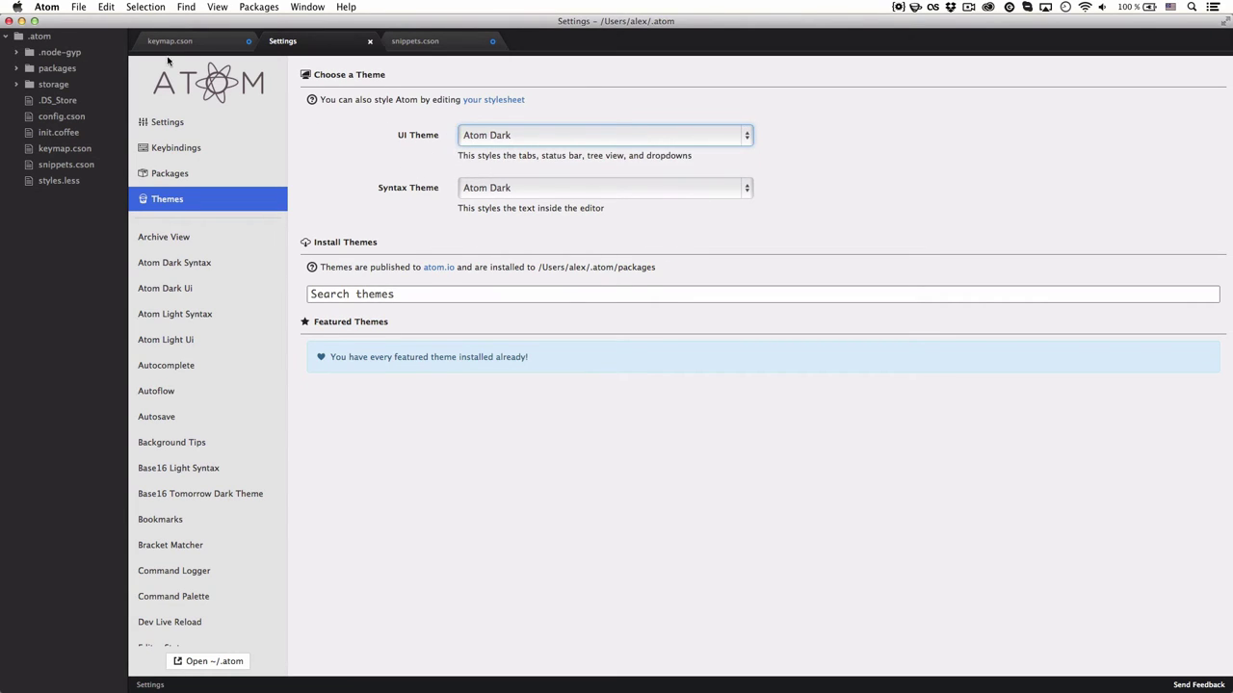
- Check how keymap.cson looks in the dark interface and set the UI theme to Atom Light
left_click(14, 38)
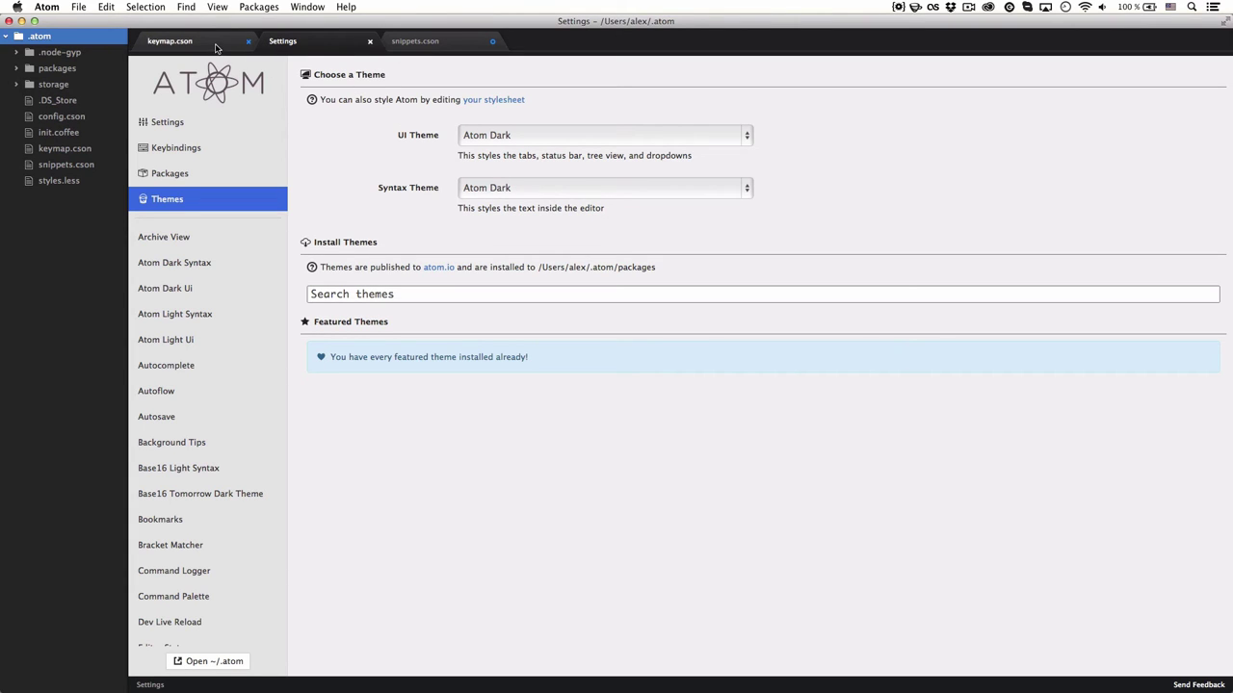
left_click(169, 40)
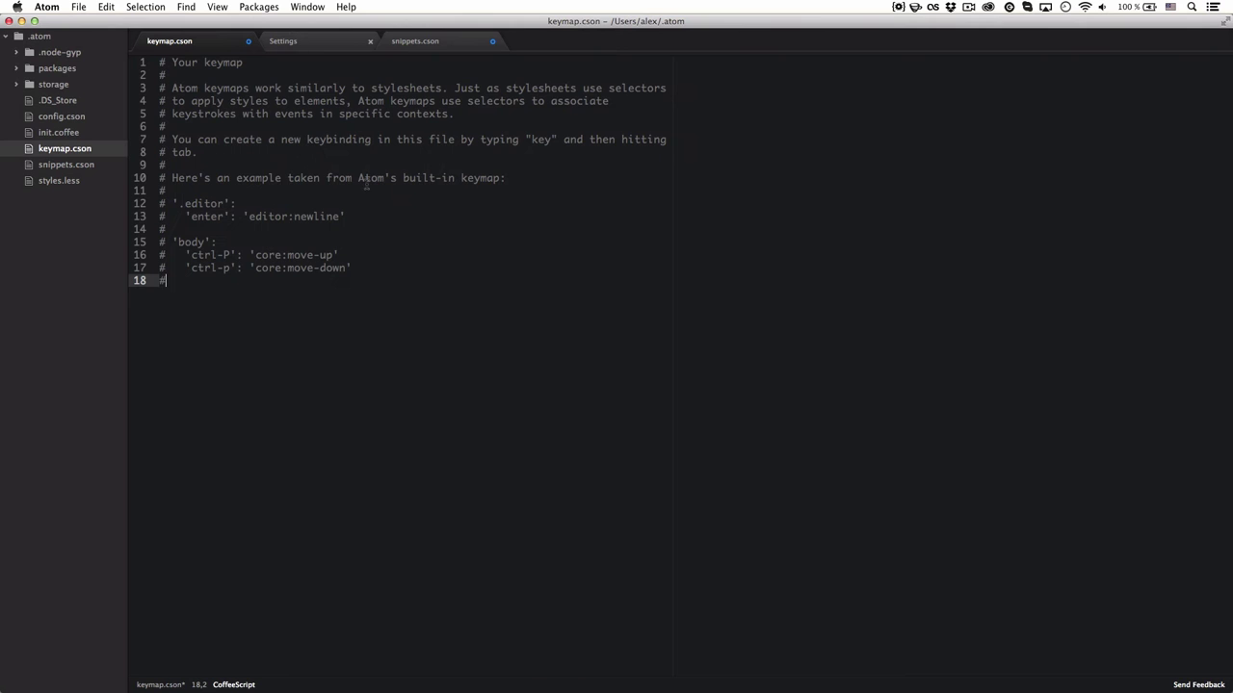
left_click(304, 43)
left_click(486, 135)
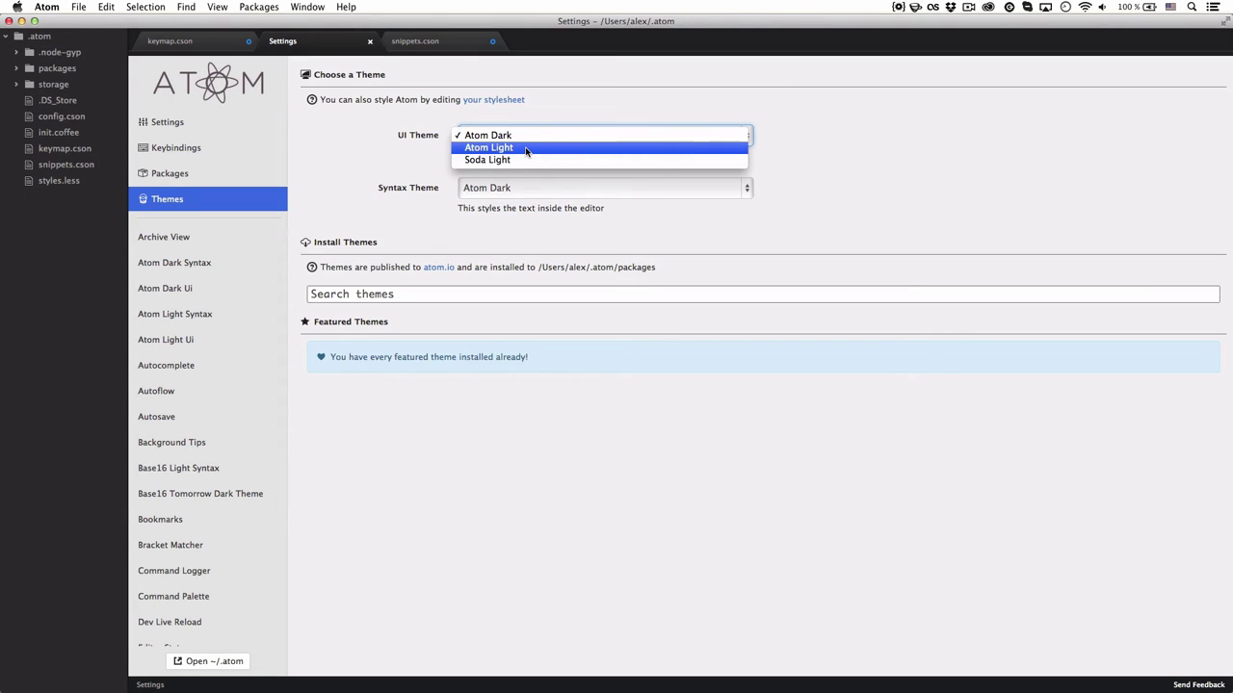
left_click(527, 151)
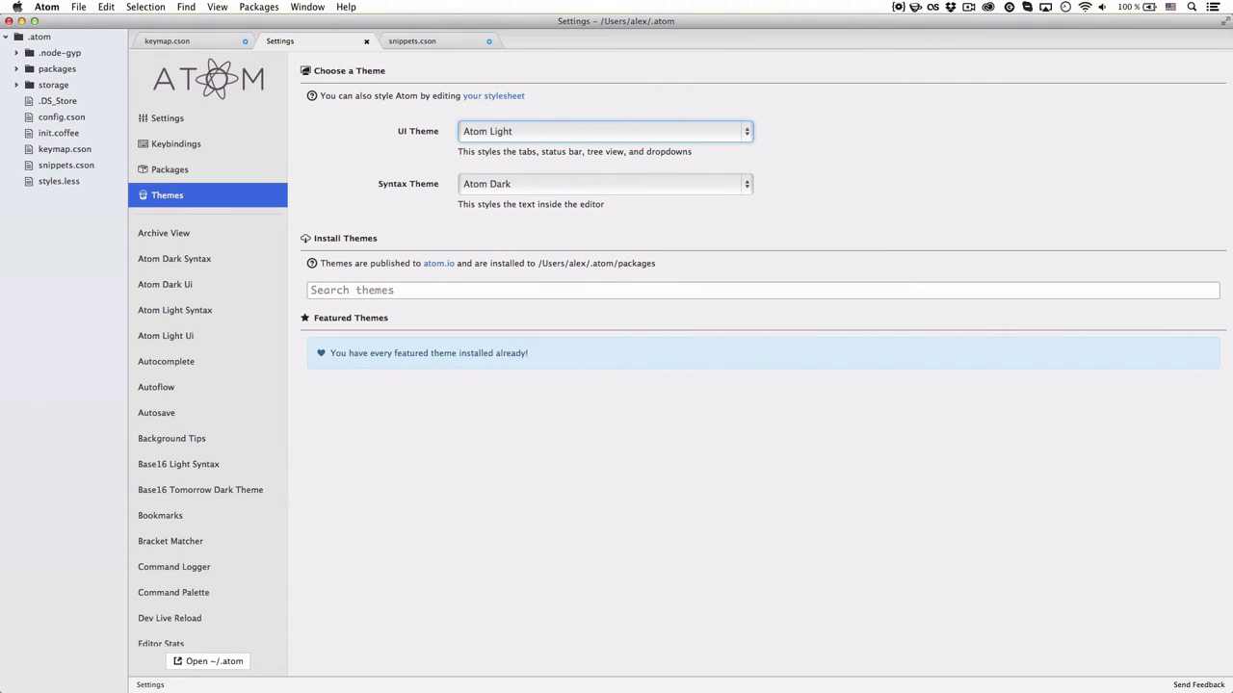
- Switch to Photoshop to examine its interface colours, move its window out of the way, and return to Atom
key("super+Tab")
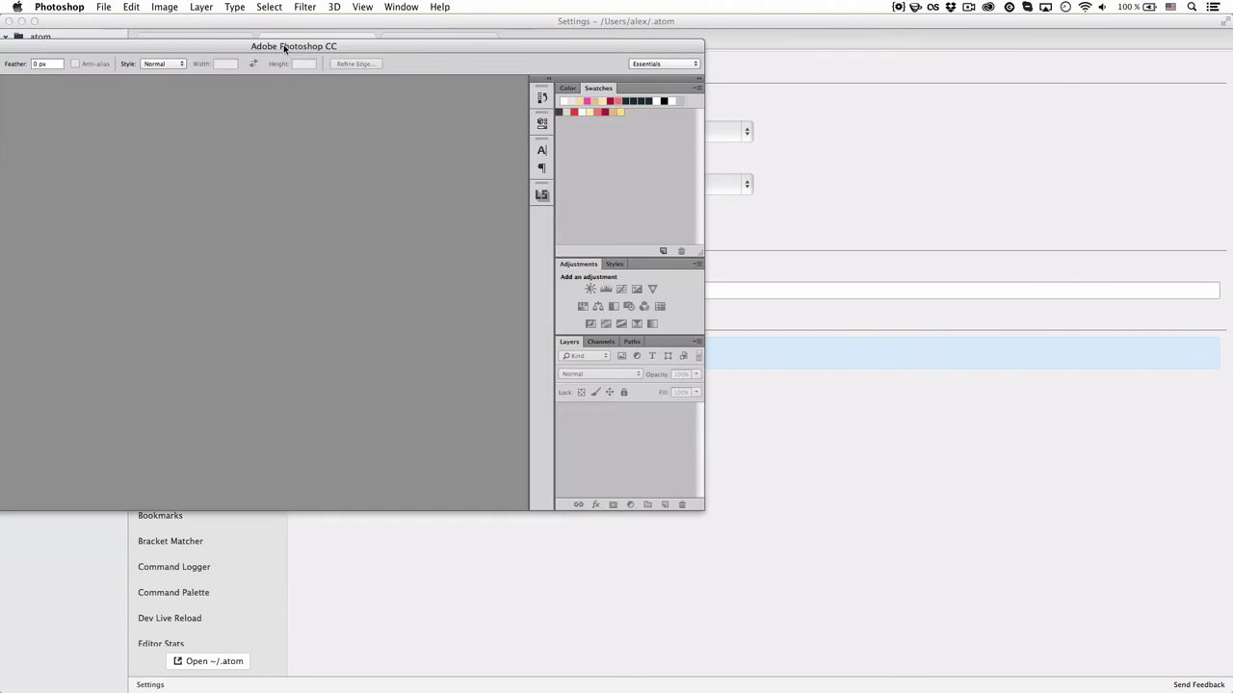
left_click_drag(283, 46, 599, 119)
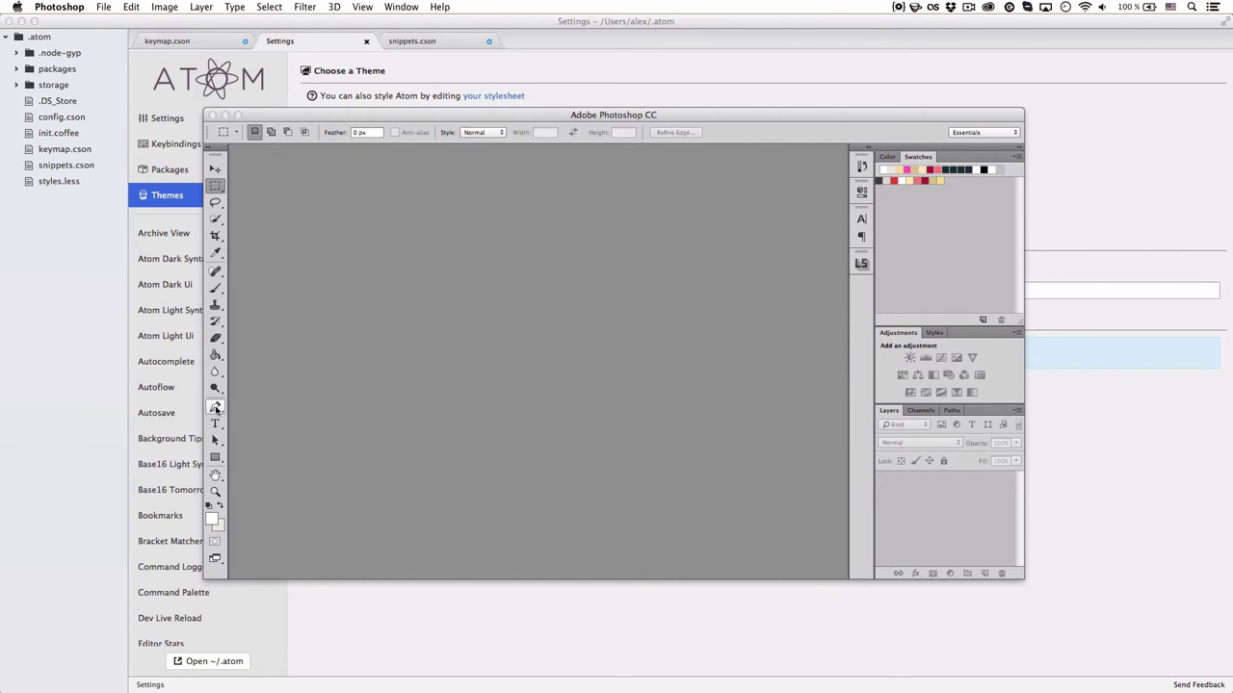
left_click_drag(709, 114, 0, 114)
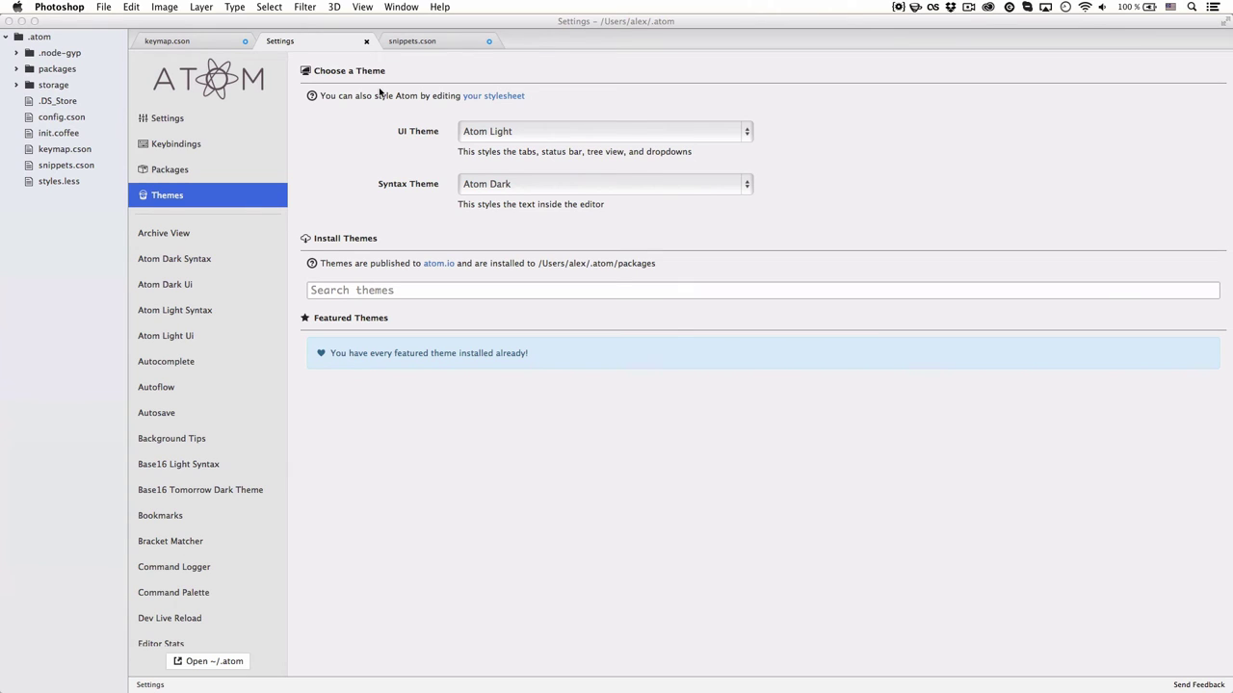
left_click(543, 216)
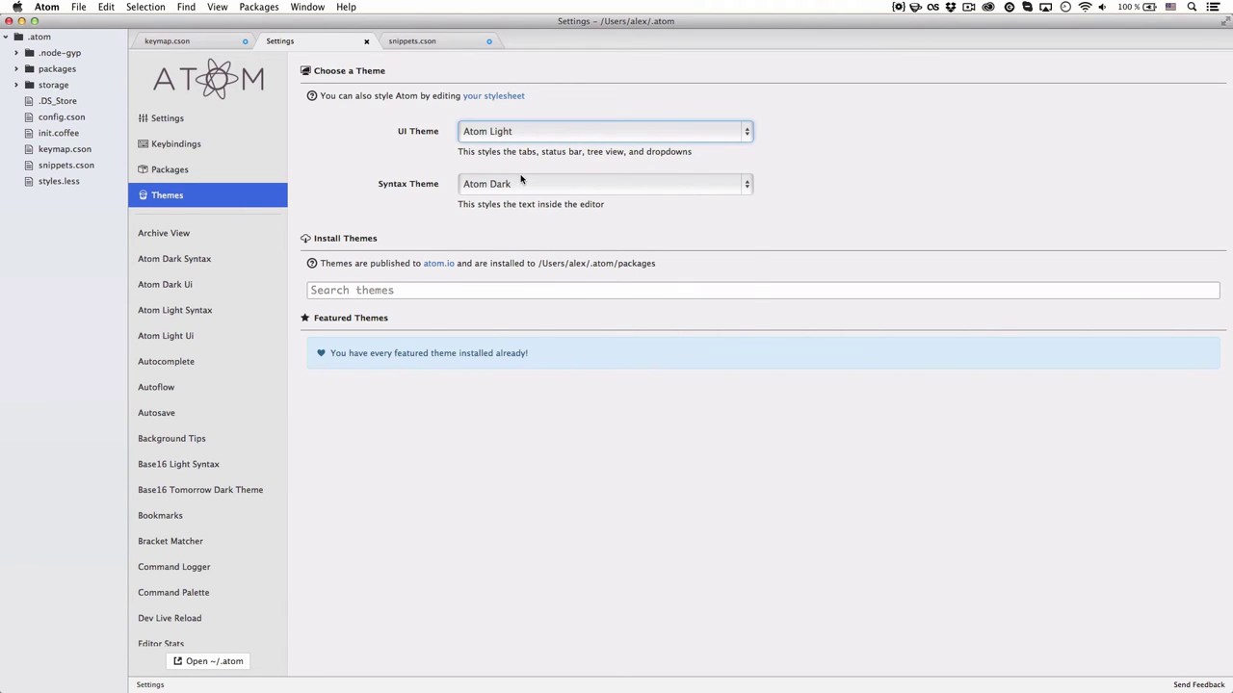
- Set the syntax theme to Atom Light and check its effect on keymap.cson
left_click(521, 183)
left_click(532, 197)
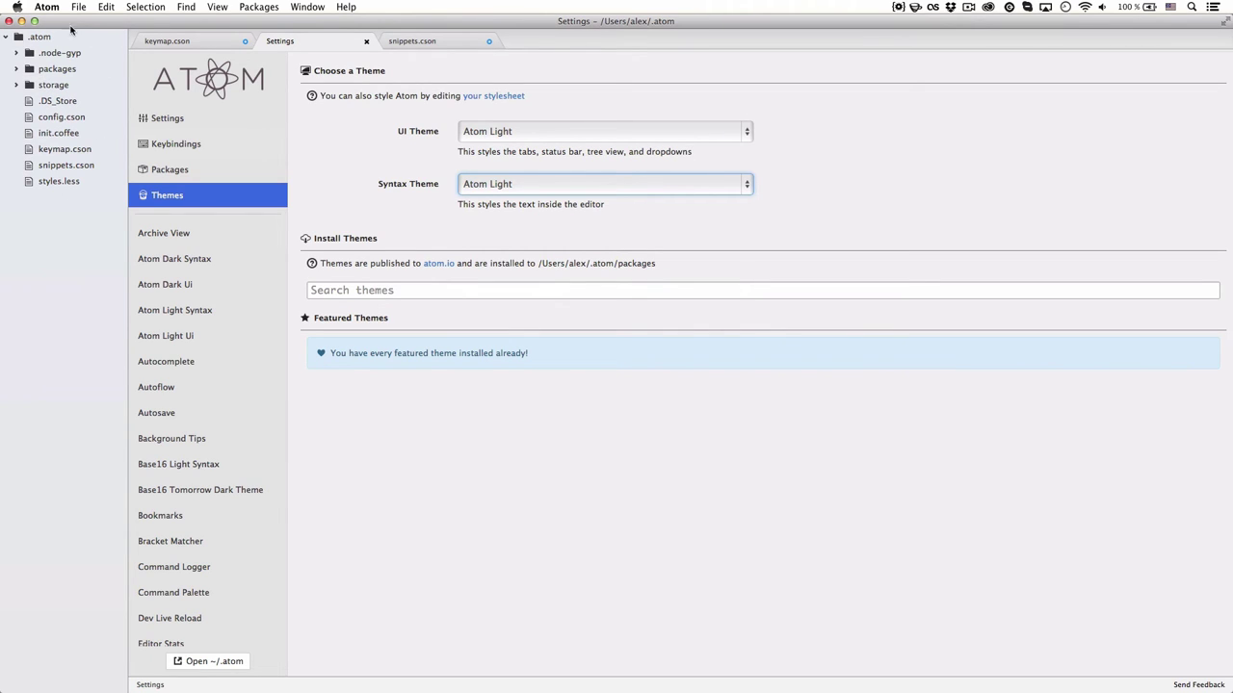
left_click(208, 44)
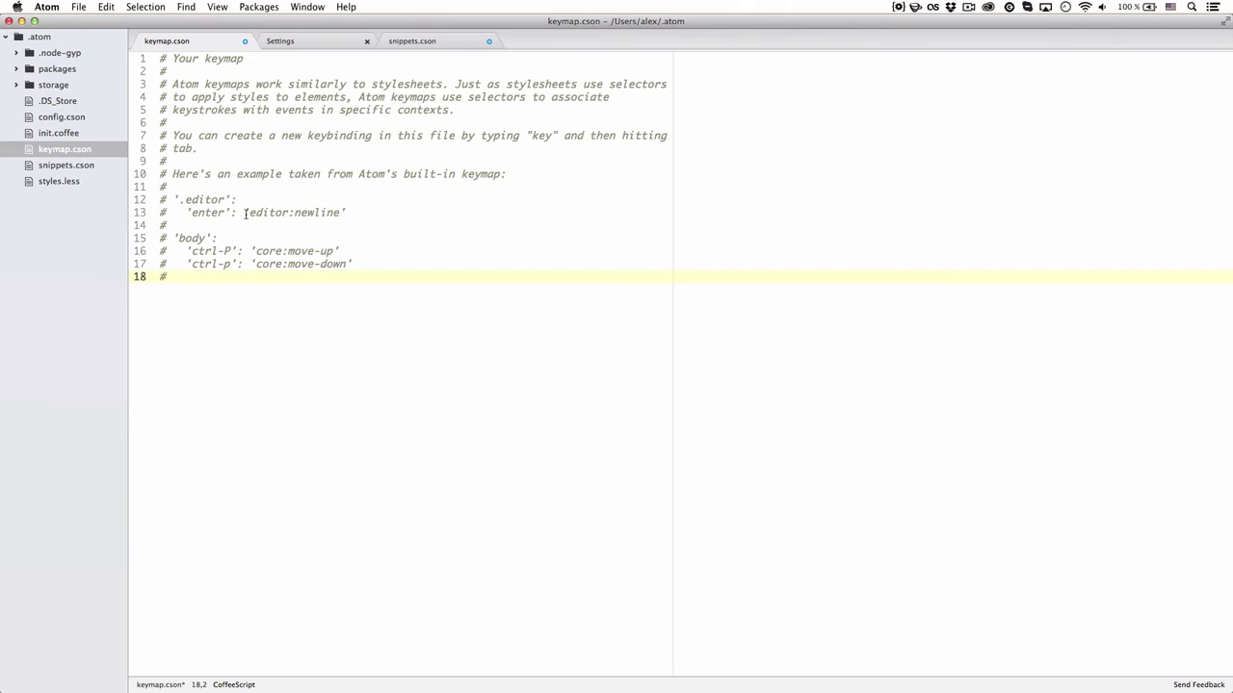
left_click(253, 185)
- Close the .atom configuration window, discarding the unsaved changes to its open files
left_click(10, 21)
left_click(588, 97)
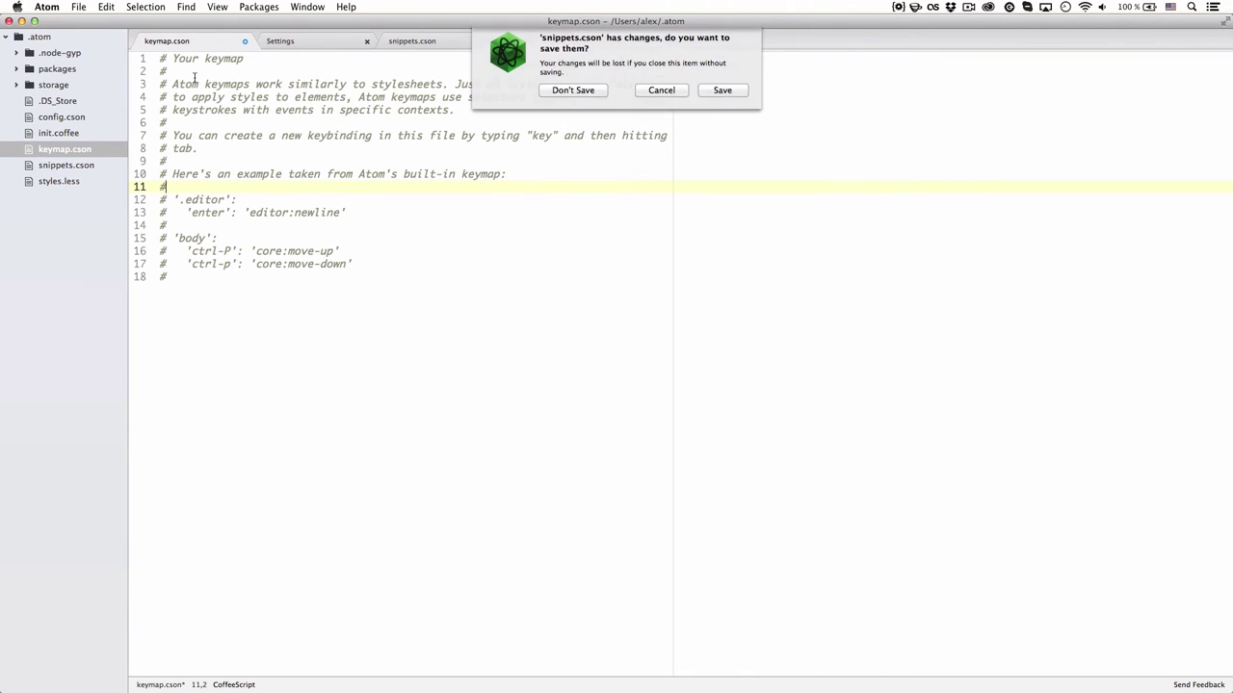
left_click(602, 101)
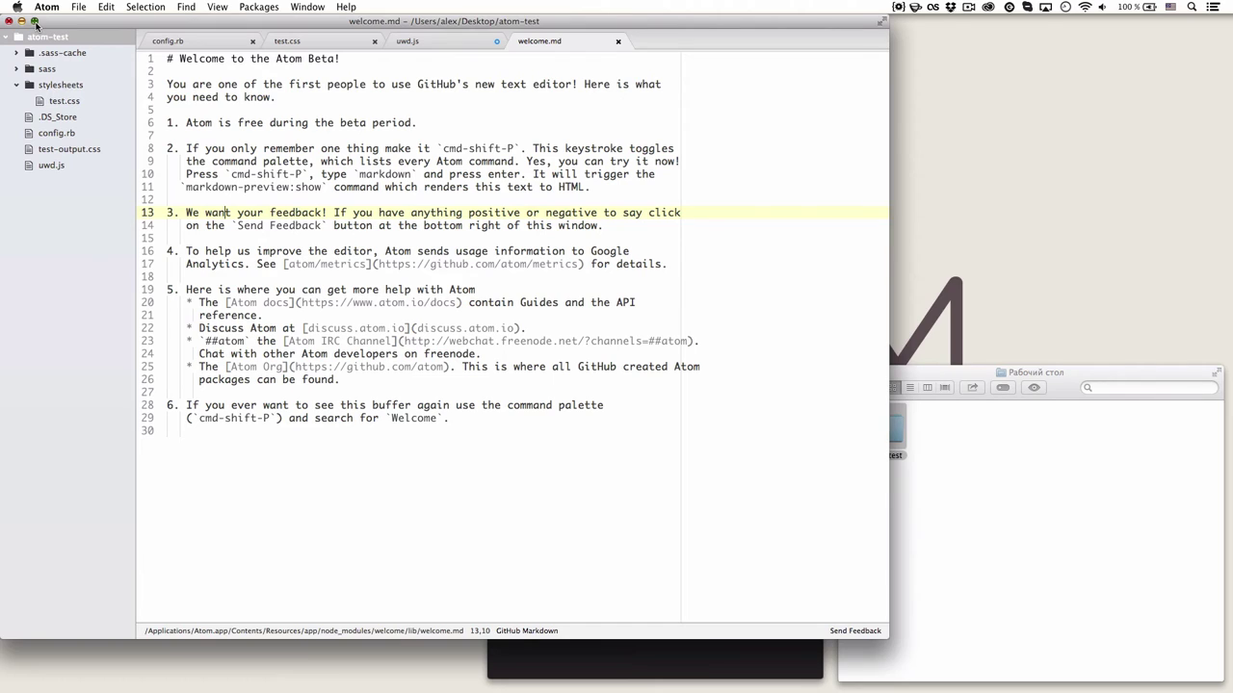
- Enlarge the atom-test project window and open Atom's preferences in it
left_click(35, 20)
left_click(47, 6)
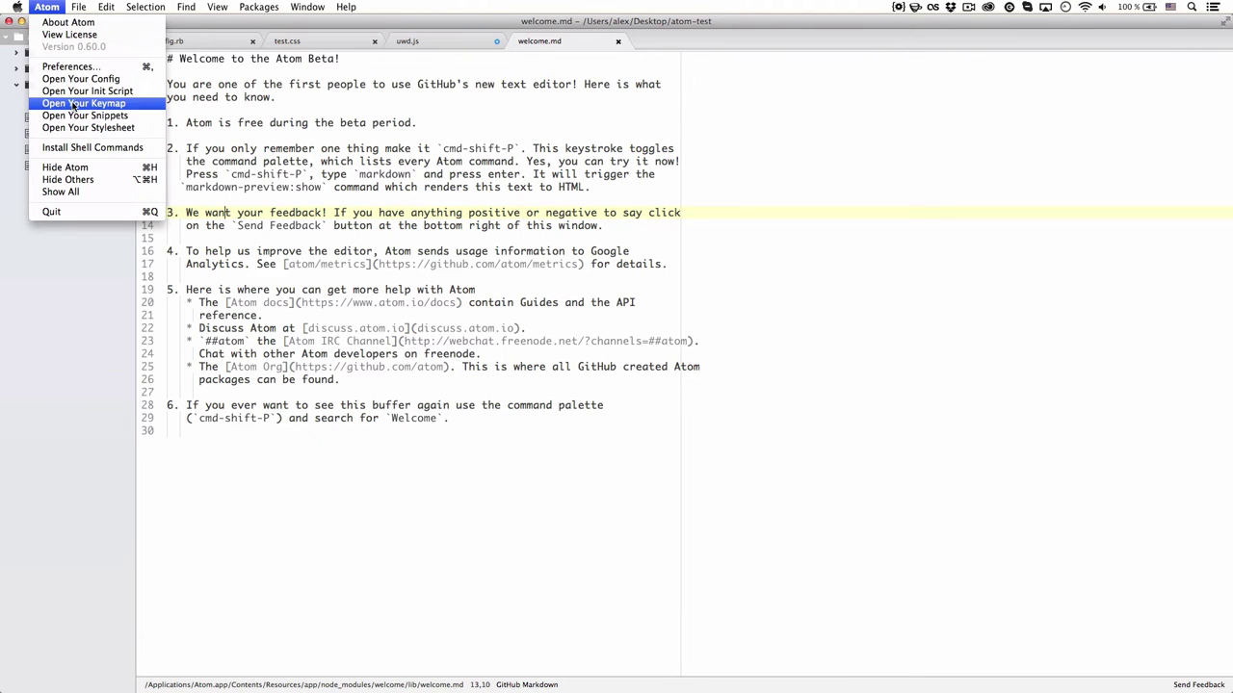
left_click(69, 66)
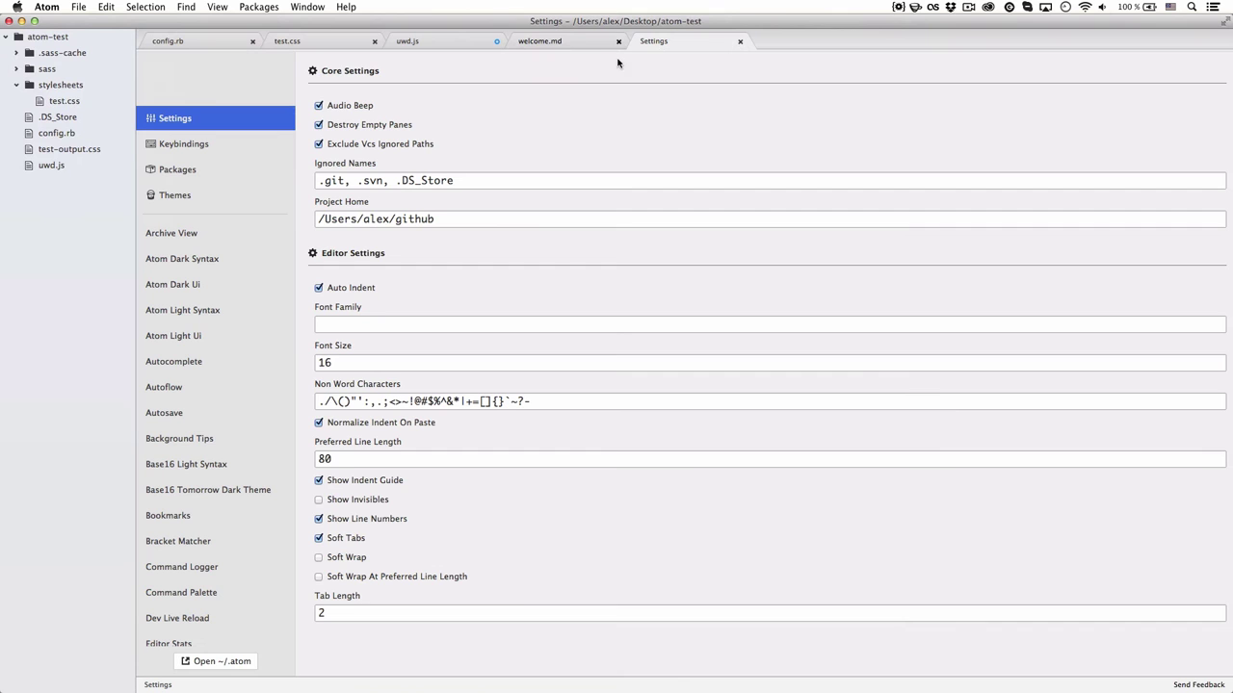
- Examine the light syntax theme's CSS highlighting in test.css, including the input type selectors around line 181
left_click(333, 37)
scroll(339, 368, "down", 5)
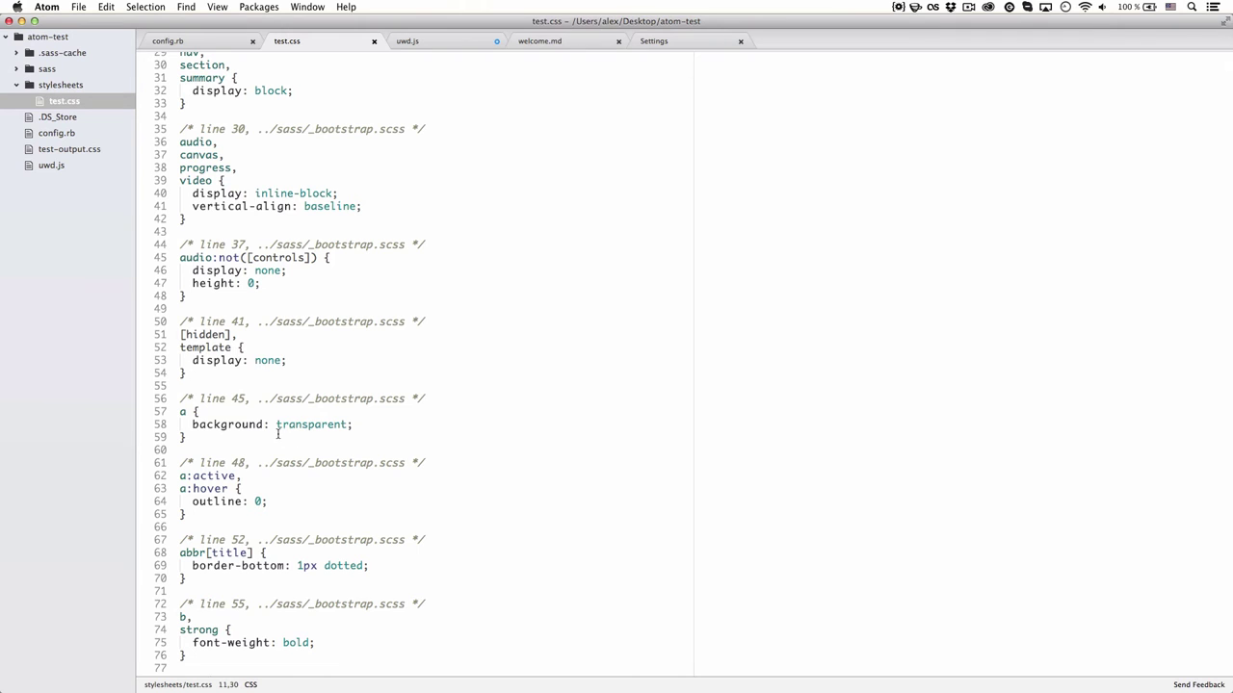
scroll(278, 434, "down", 20)
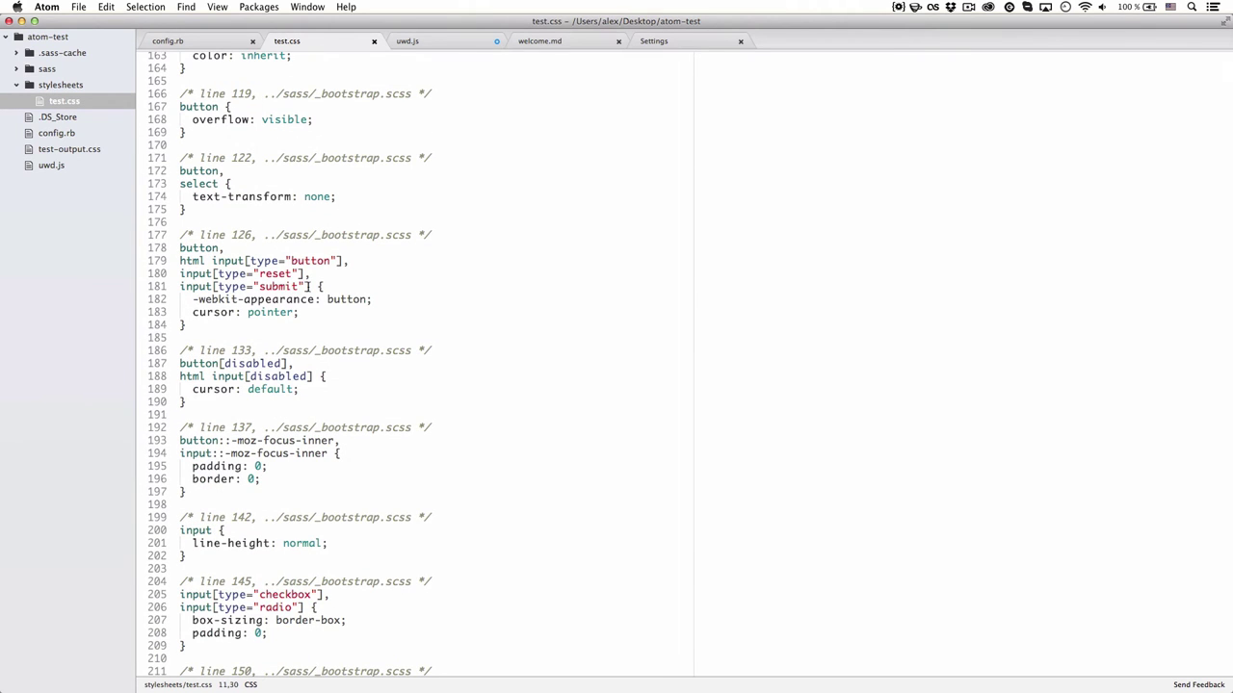
left_click_drag(308, 286, 249, 286)
left_click(232, 286)
scroll(265, 346, "down", 10)
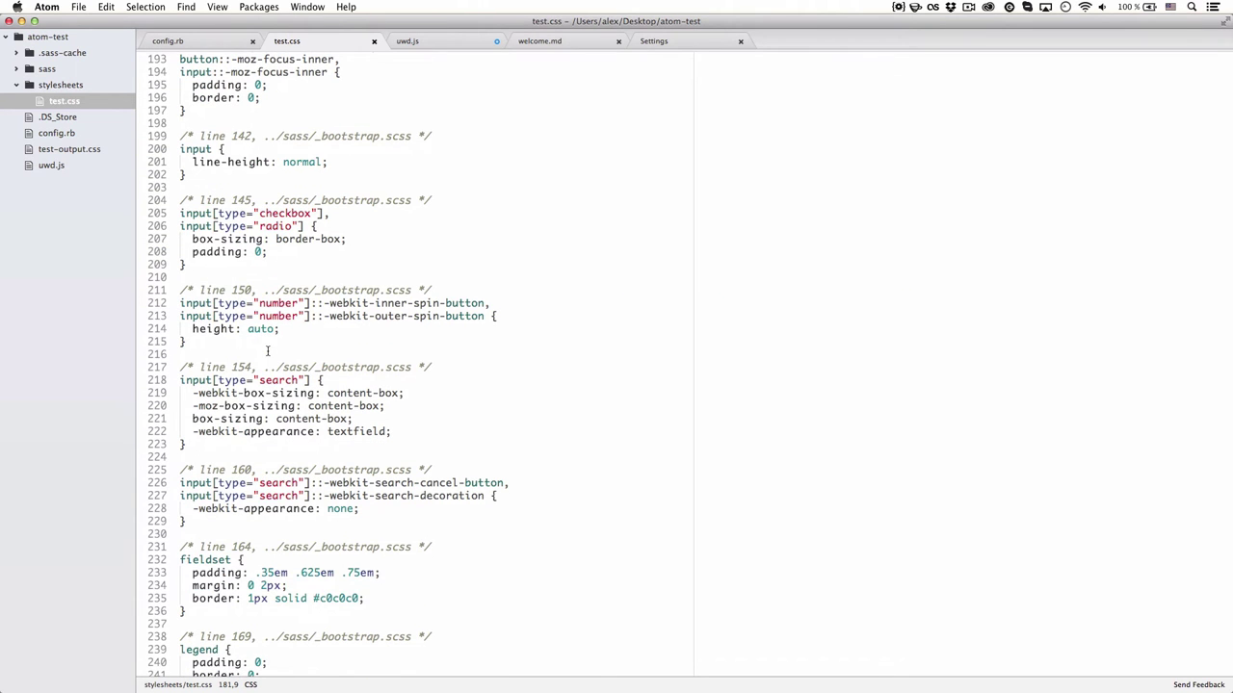
scroll(267, 351, "up", 10)
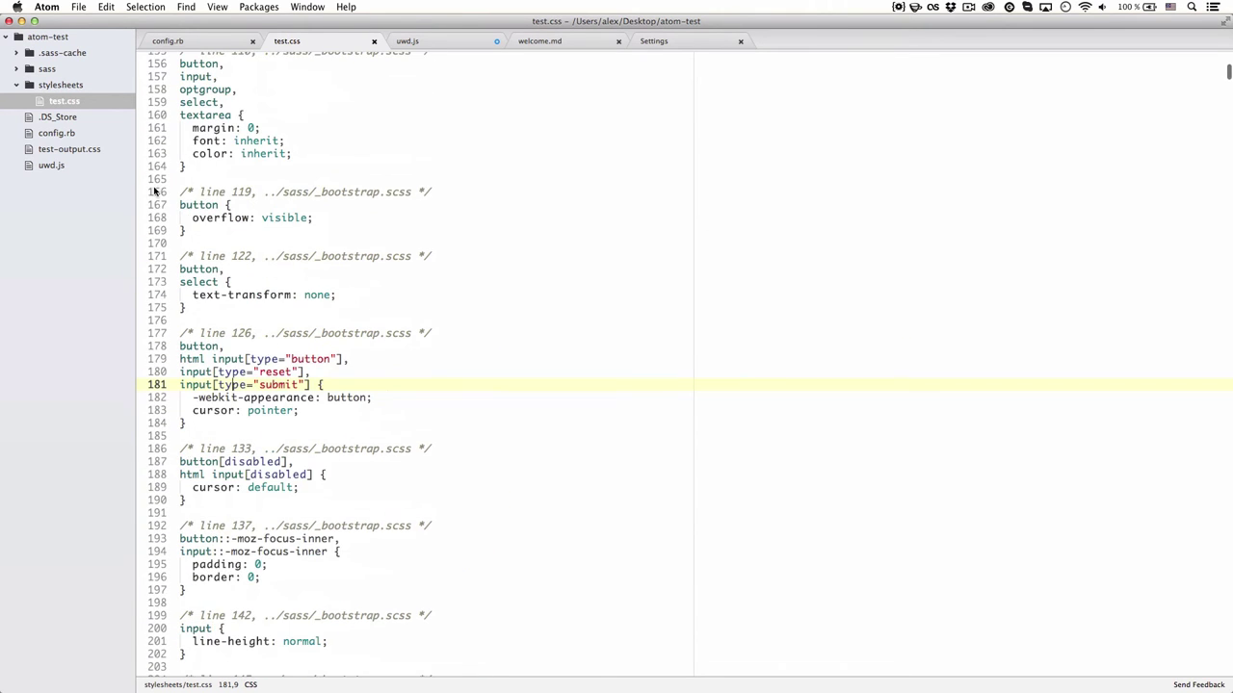
- Open test.scss and _bootstrap5.scss from the sass folder and examine their syntax highlighting
left_click(26, 72)
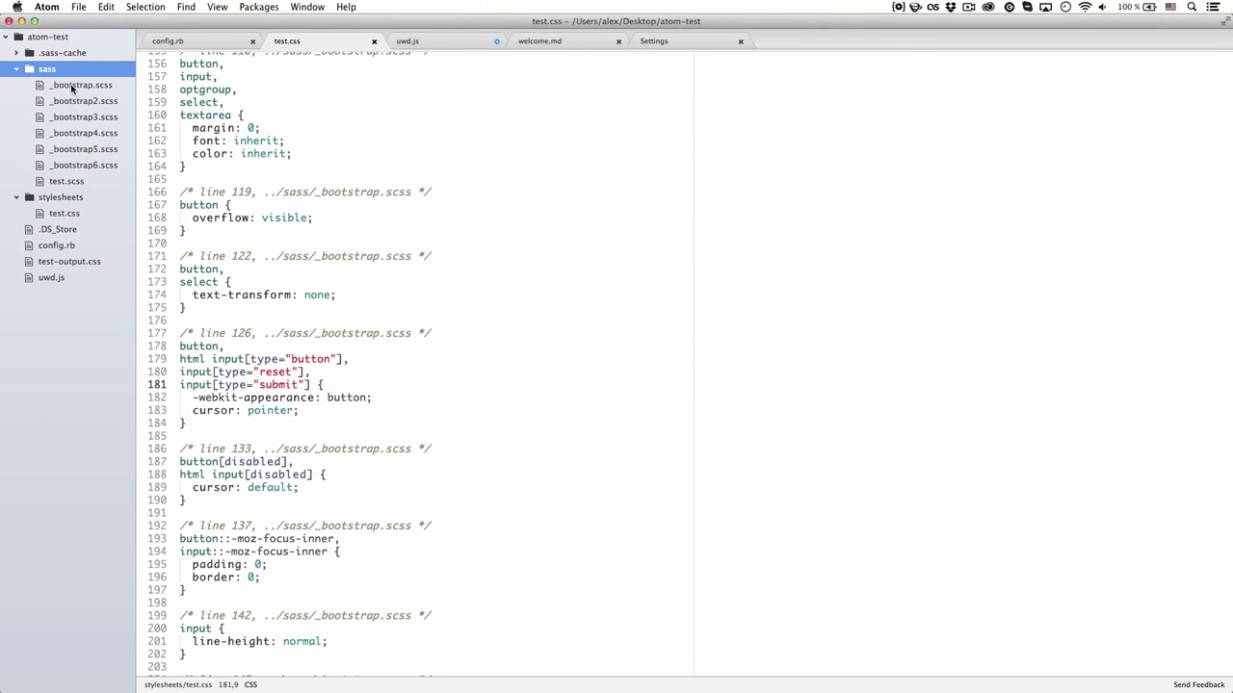
double_click(87, 181)
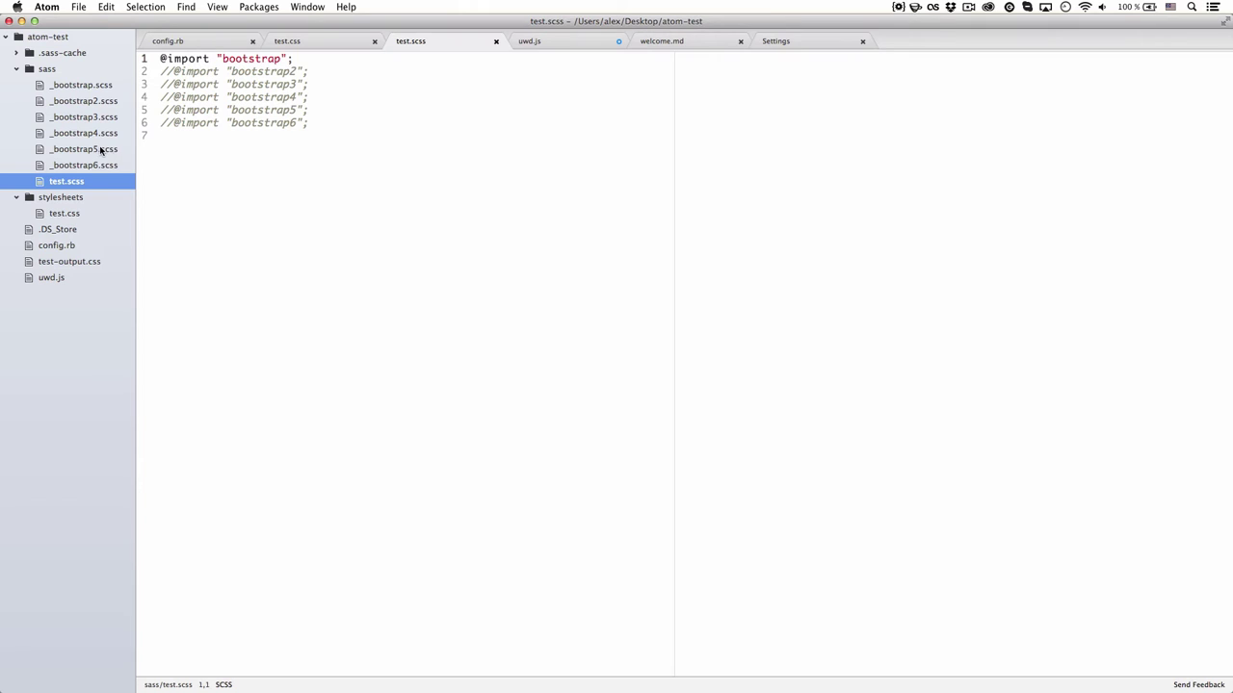
double_click(100, 149)
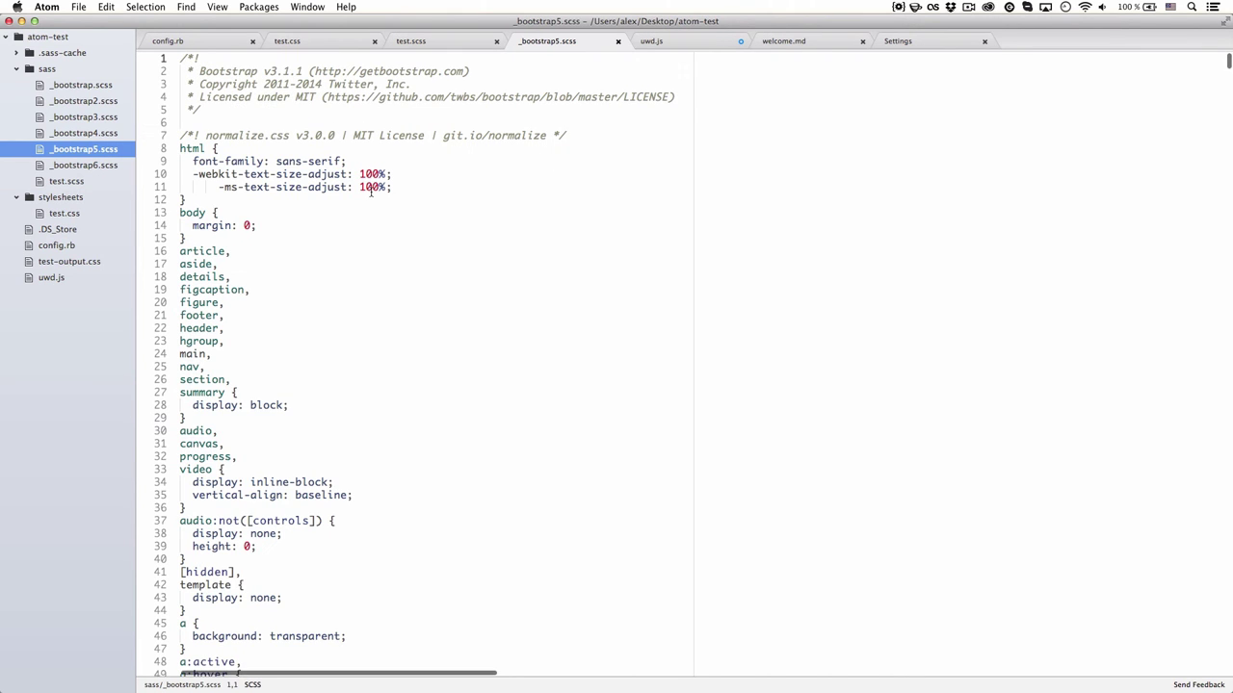
scroll(371, 192, "down", 6)
scroll(371, 191, "up", 6)
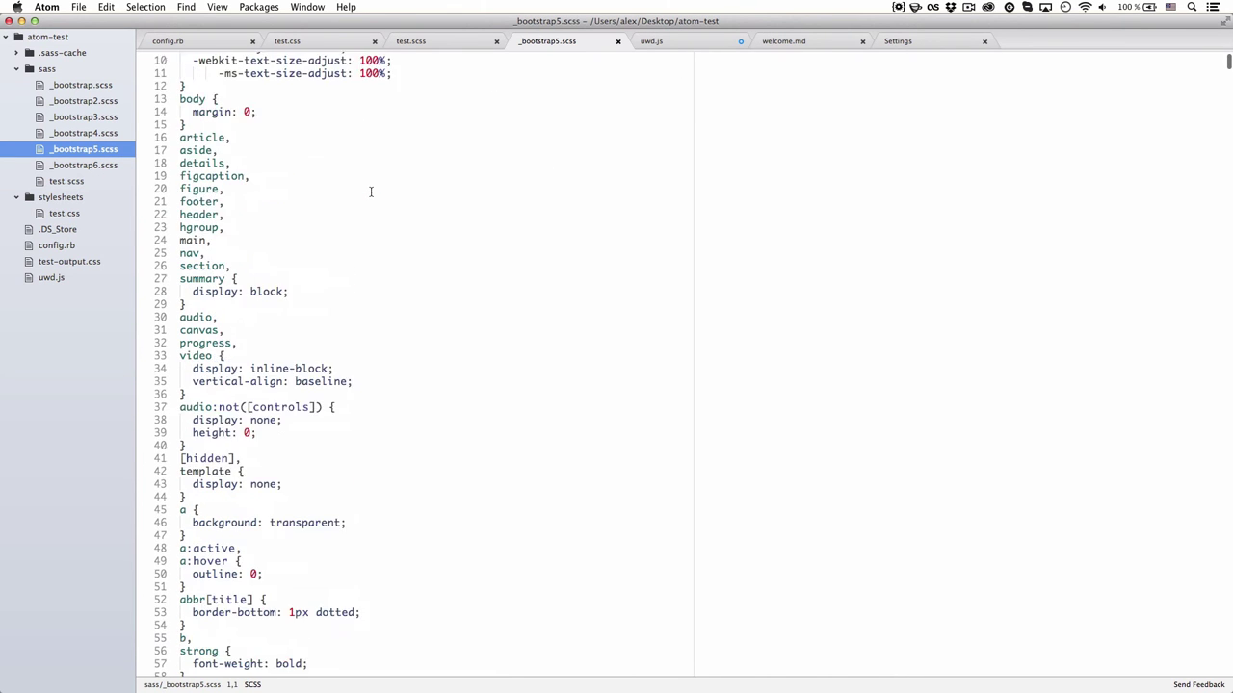
- Set the syntax theme to Monokai and return to test.css
left_click(910, 41)
left_click(225, 192)
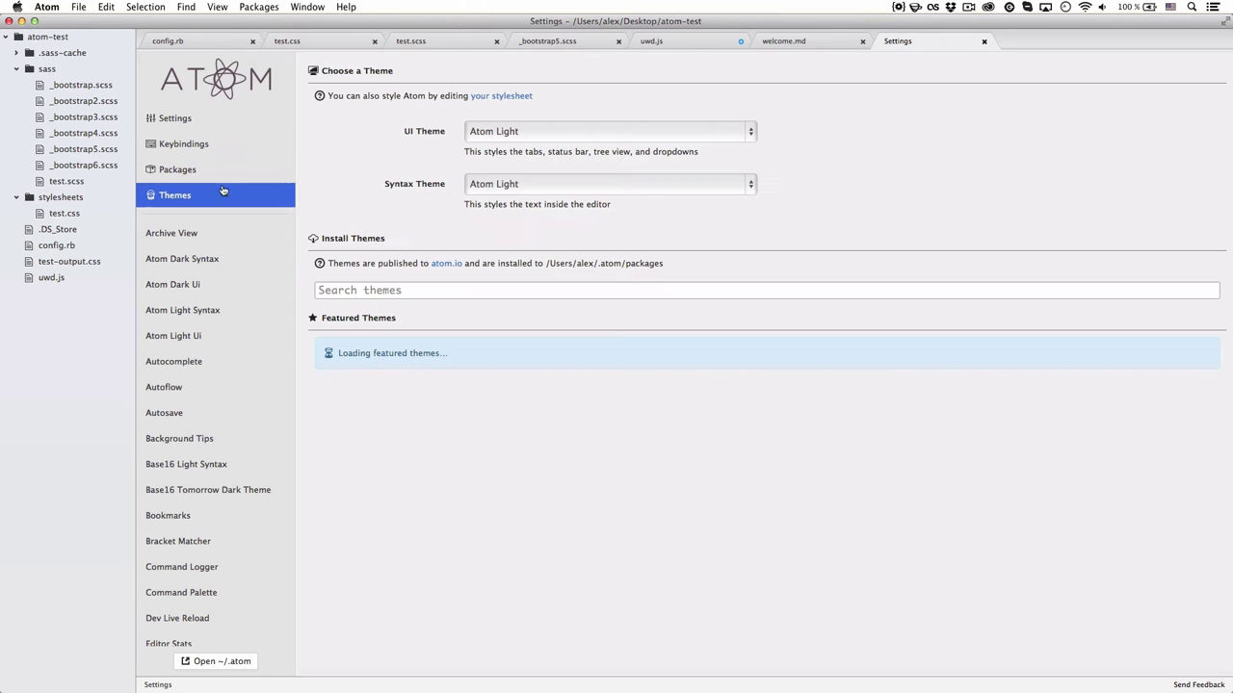
left_click(514, 185)
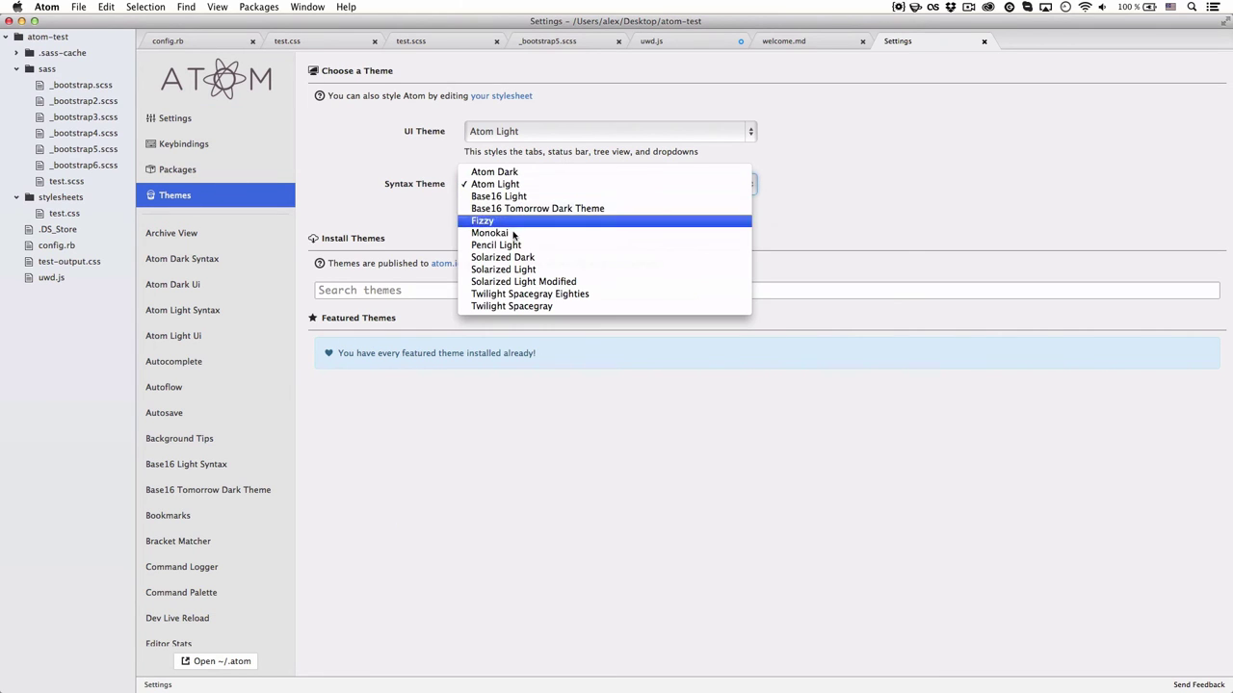
left_click(508, 234)
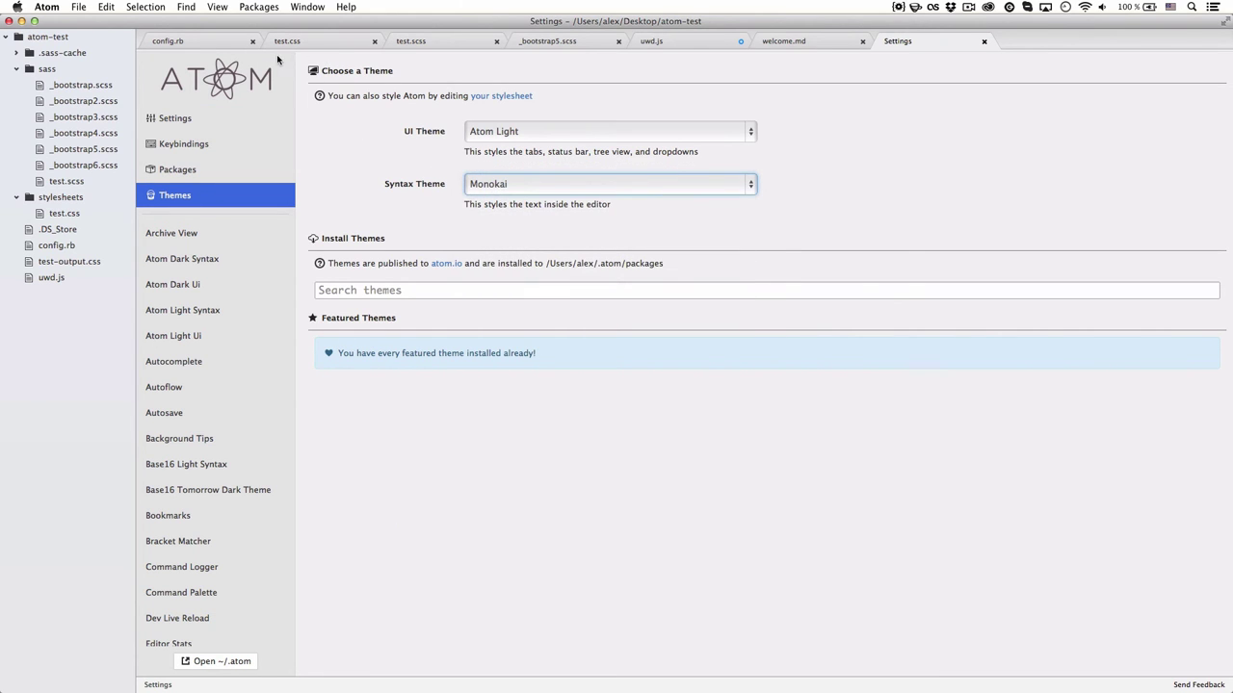
left_click(320, 43)
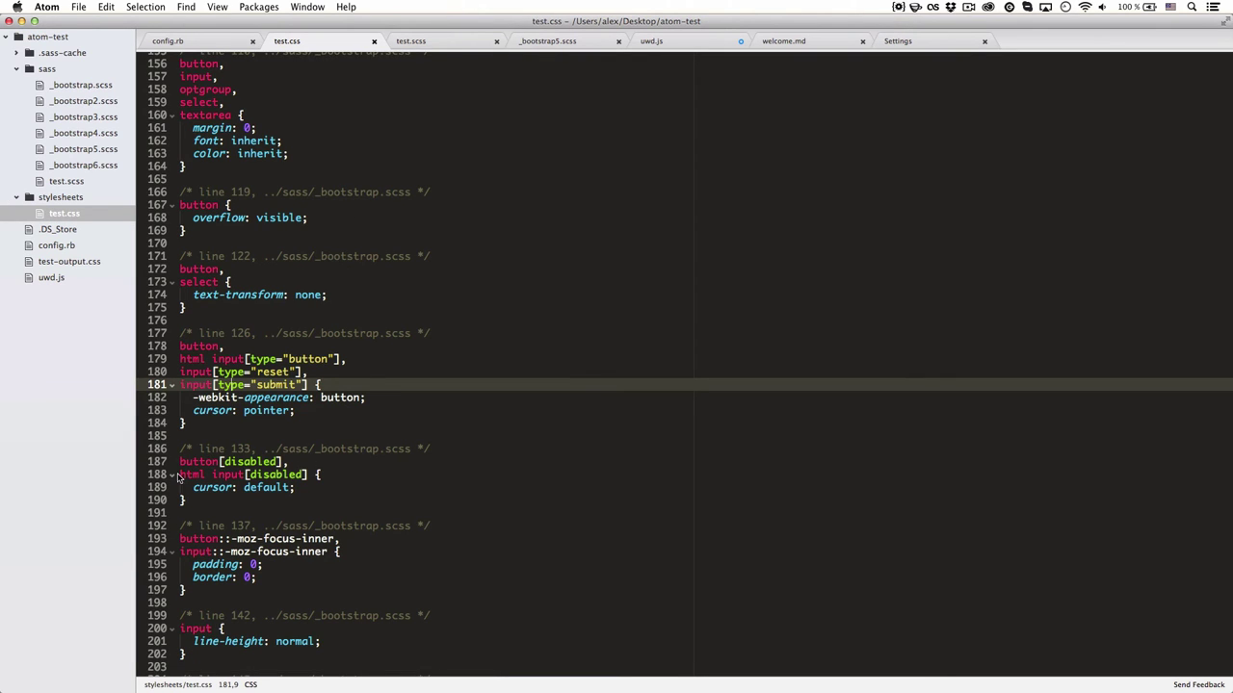
- Examine the Monokai highlighting of selectors, properties and values throughout test.css, enlarging the editor text temporarily
scroll(192, 140, "up", 10)
scroll(191, 140, "down", 5)
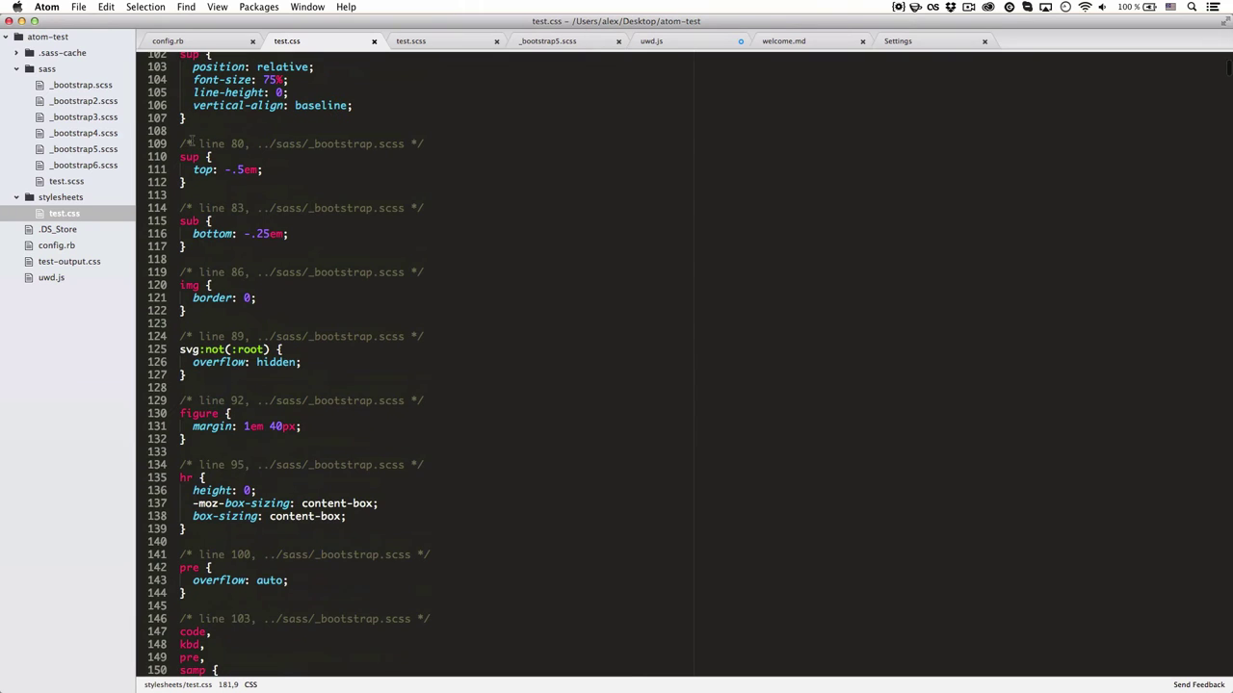
scroll(239, 291, "up", 8)
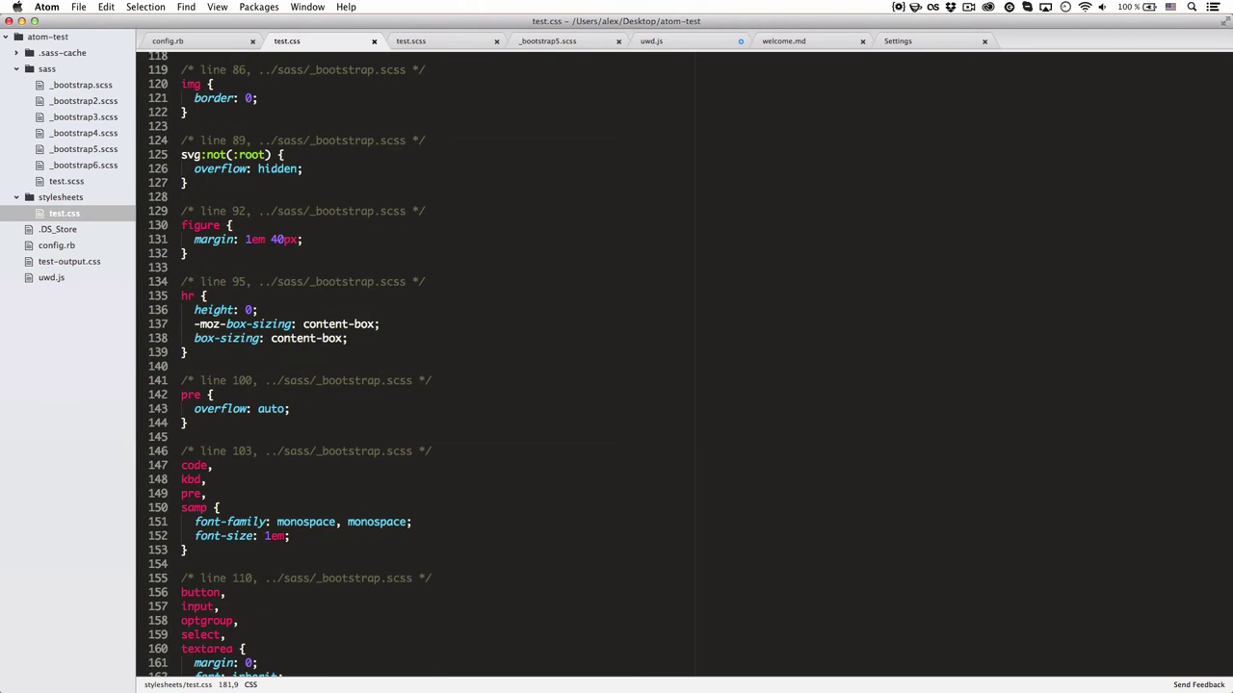
key("super+equal")
key("super+equal")
key("super+equal")
key("super+equal")
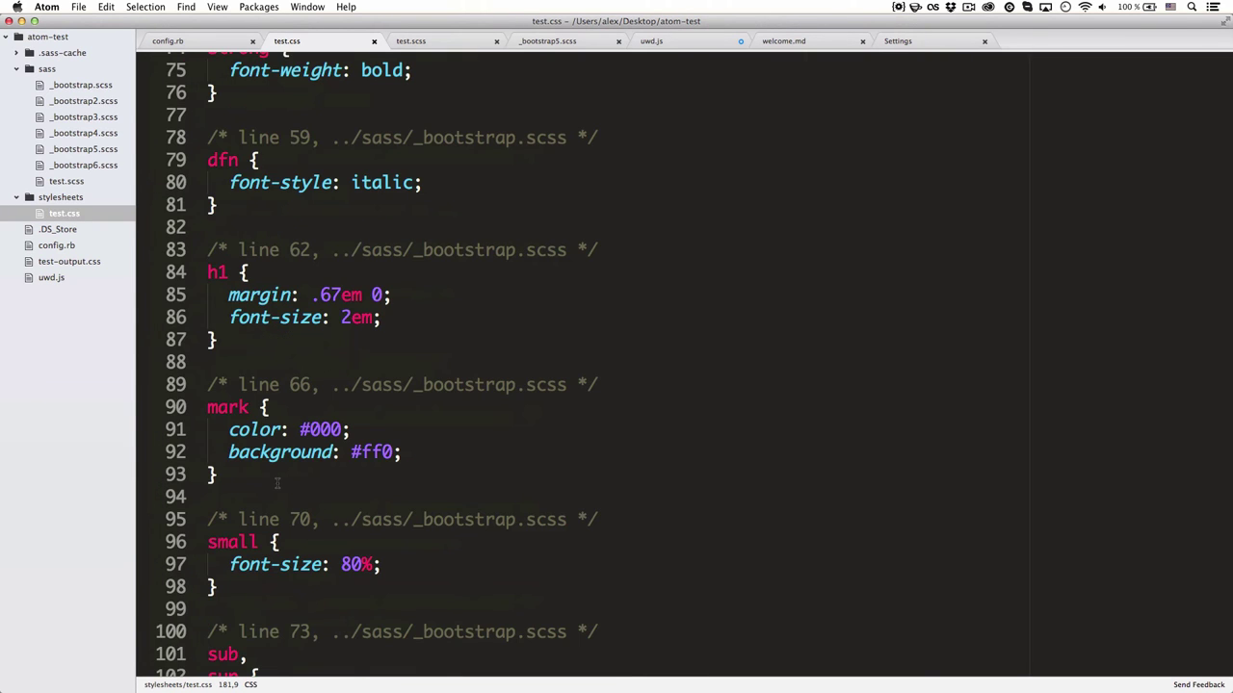
scroll(277, 483, "down", 8)
scroll(277, 482, "up", 3)
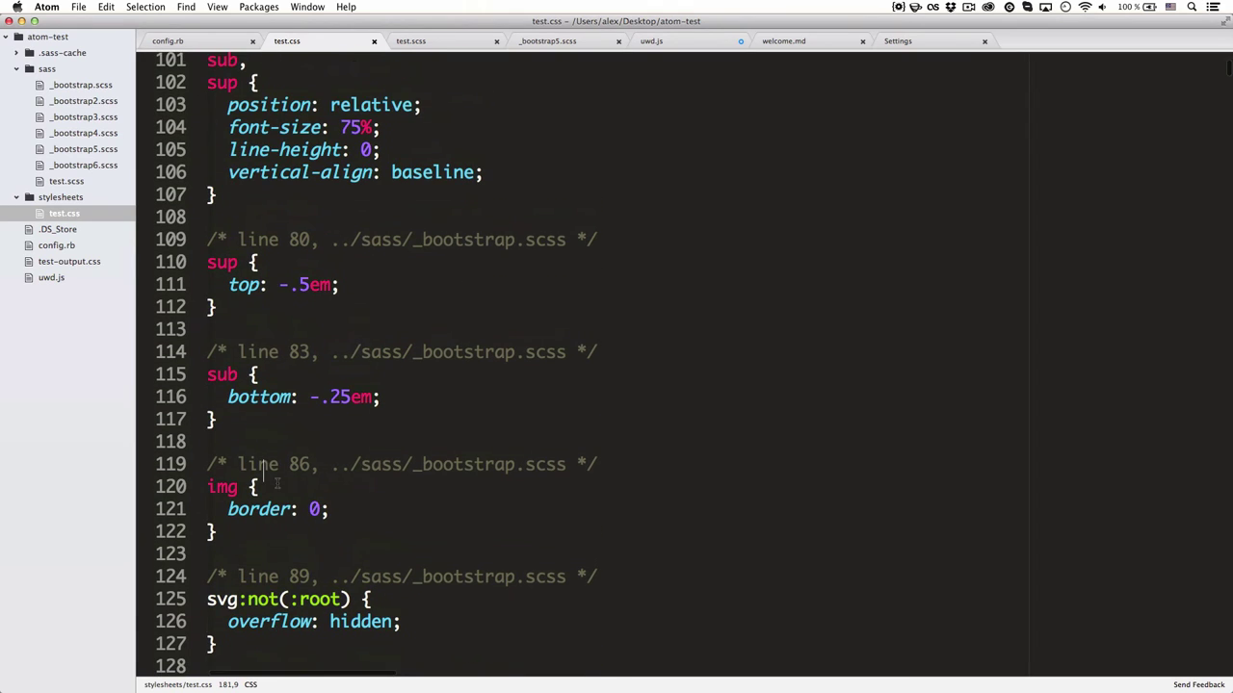
scroll(263, 471, "down", 2)
key("super+minus")
key("super+minus")
key("super+minus")
key("super+minus")
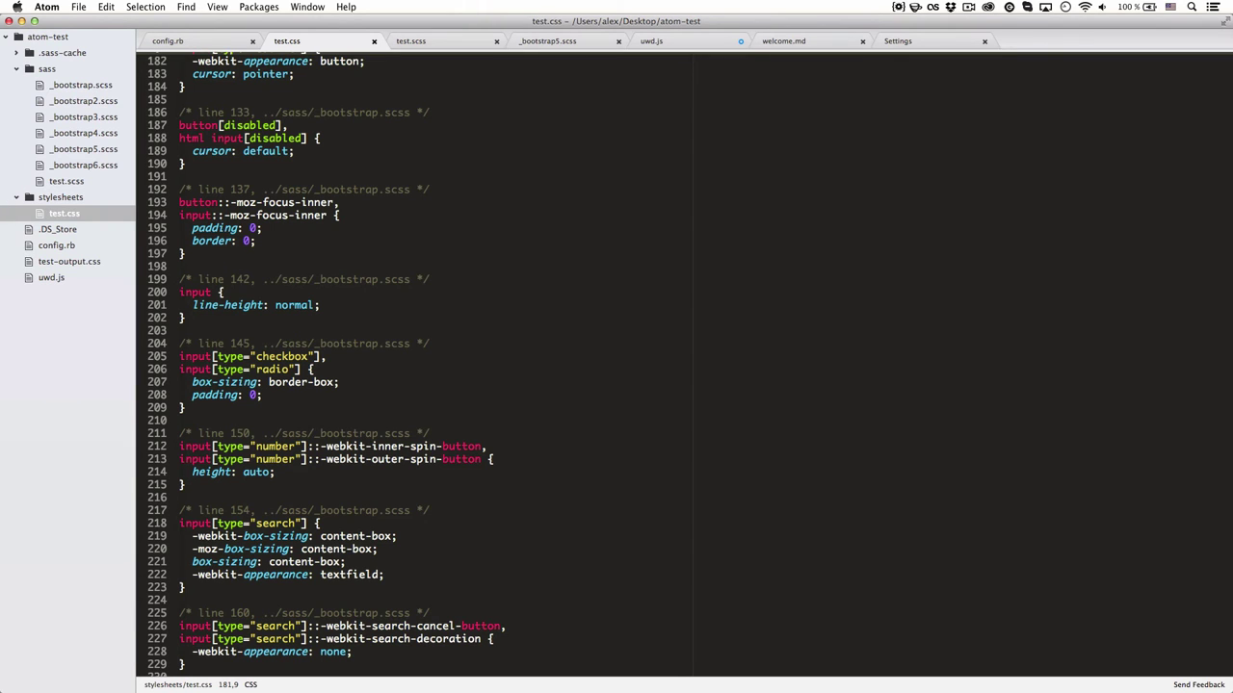
- Switch to Brackets, open test.css from the stylesheets folder to compare its highlighting, and return to Atom
key("super+Tab")
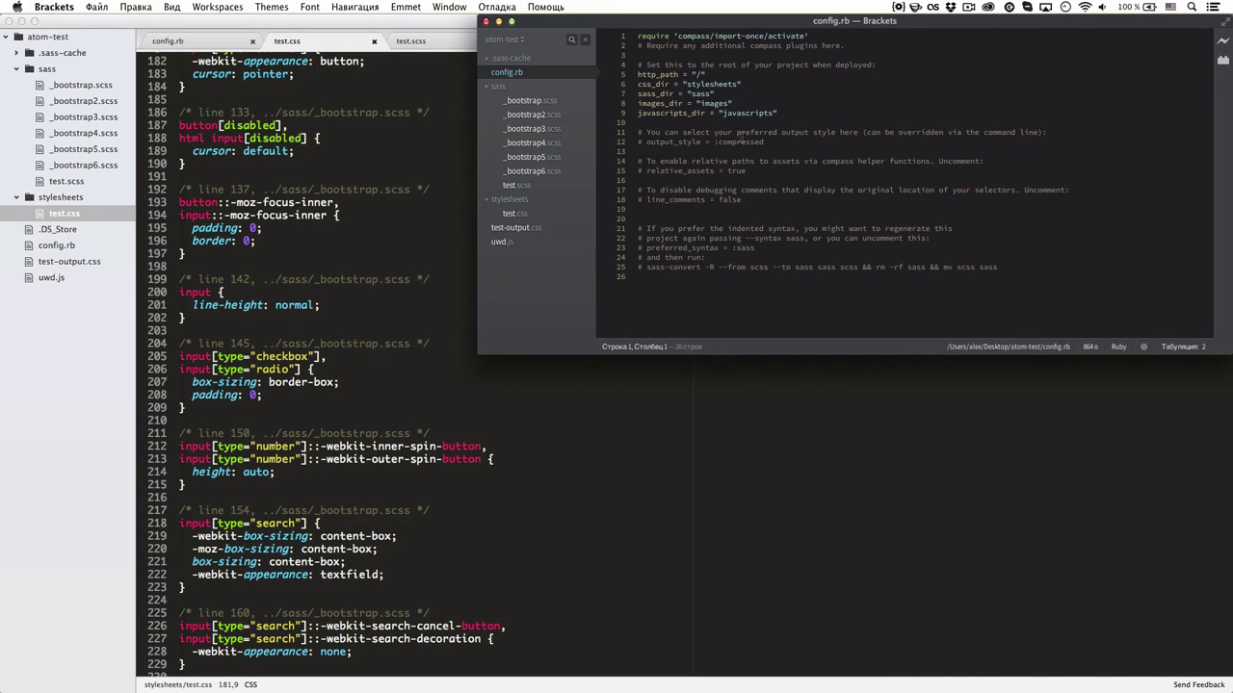
left_click(520, 185)
left_click(515, 212)
scroll(766, 166, "up", 10)
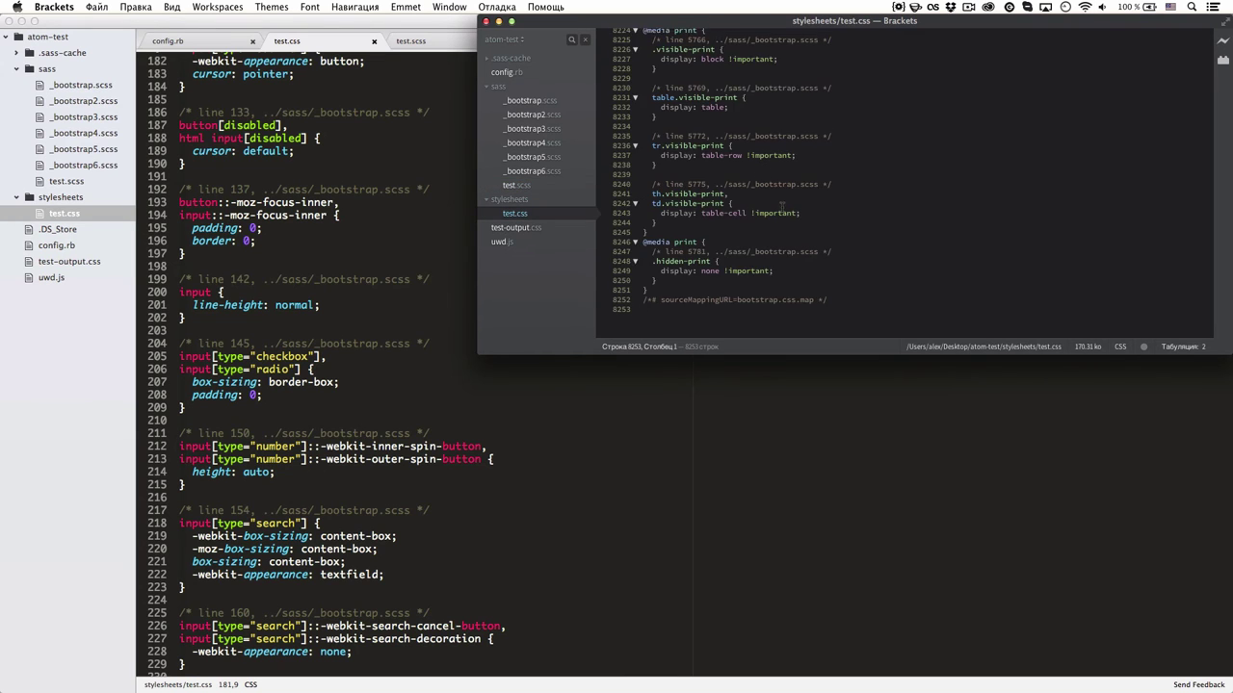
scroll(782, 205, "down", 5)
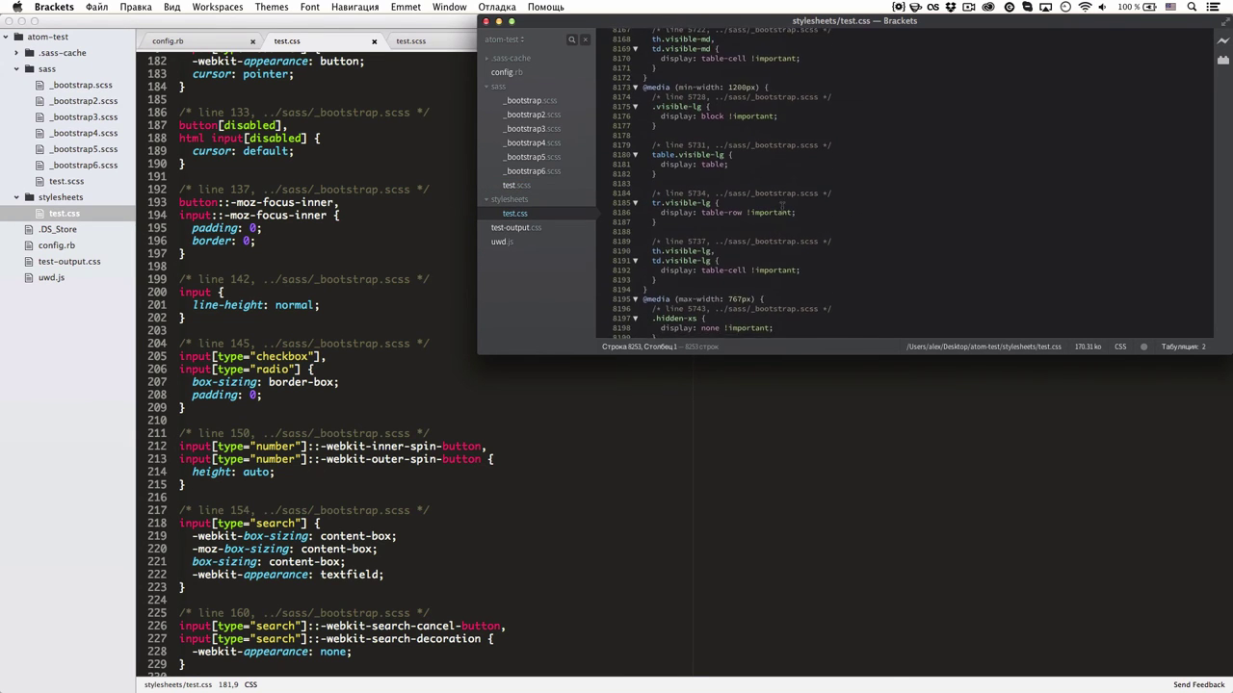
left_click(423, 311)
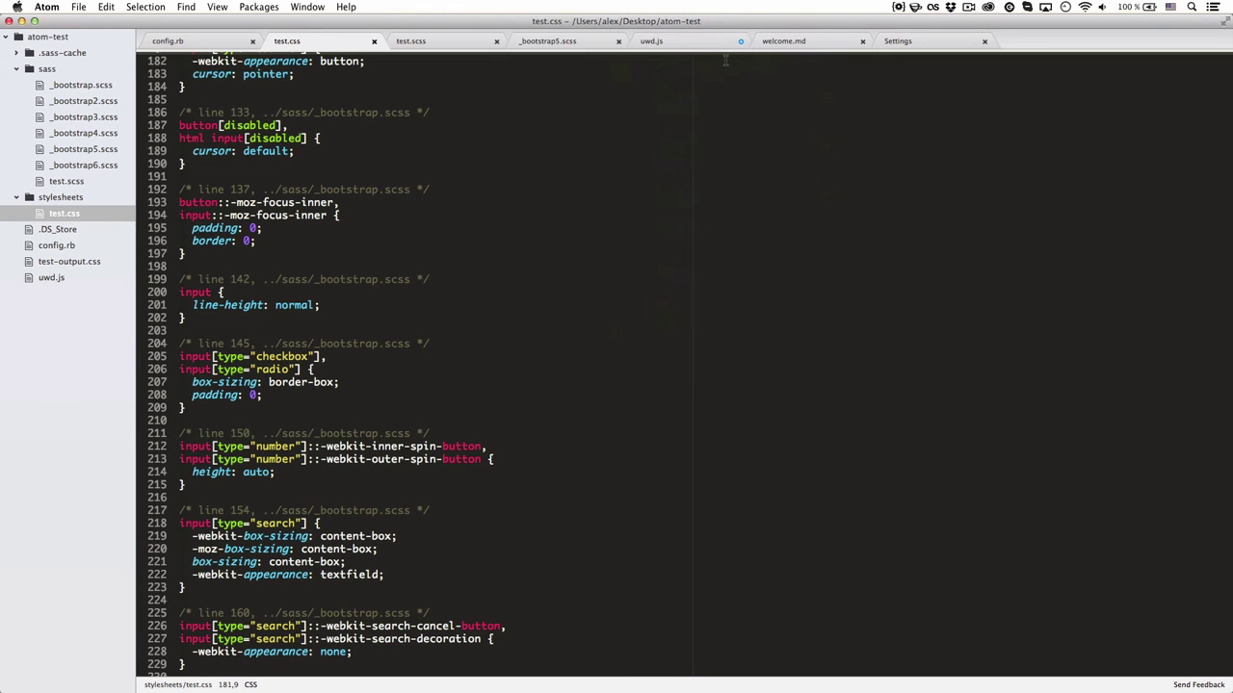
- Search the installable themes in Atom's settings for "light"
left_click(905, 46)
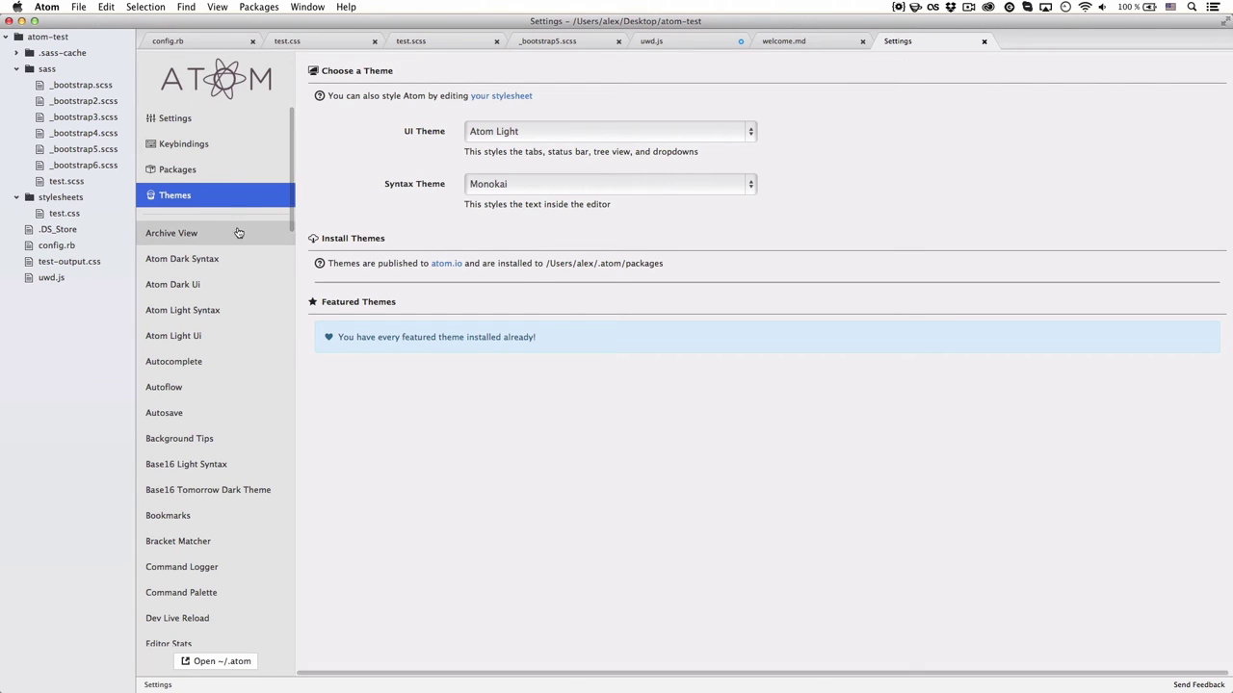
scroll(520, 260, "right", 1)
scroll(520, 262, "left", 1)
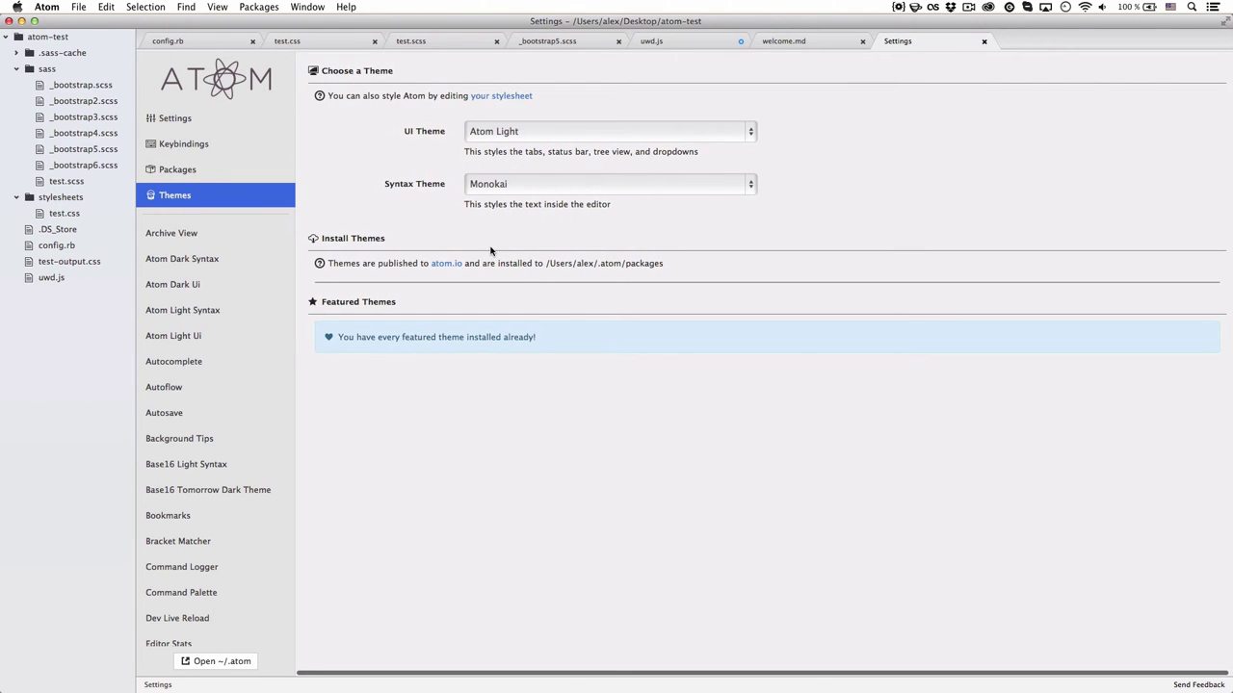
left_click(229, 171)
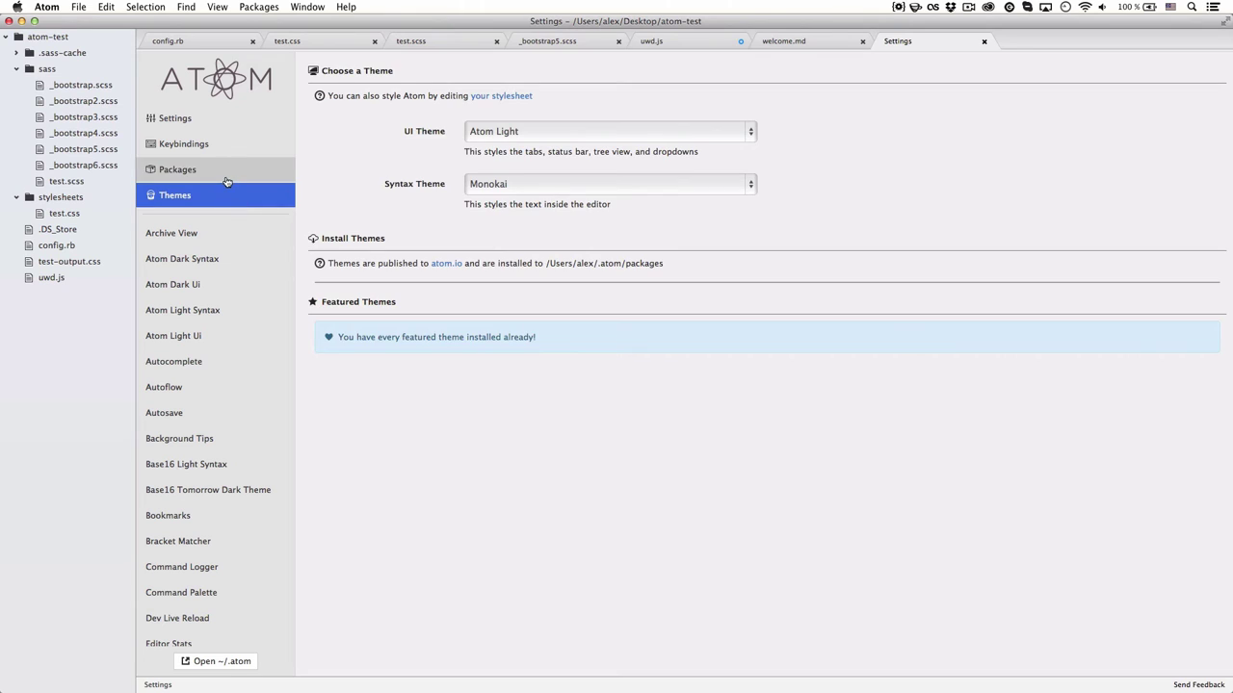
left_click(241, 197)
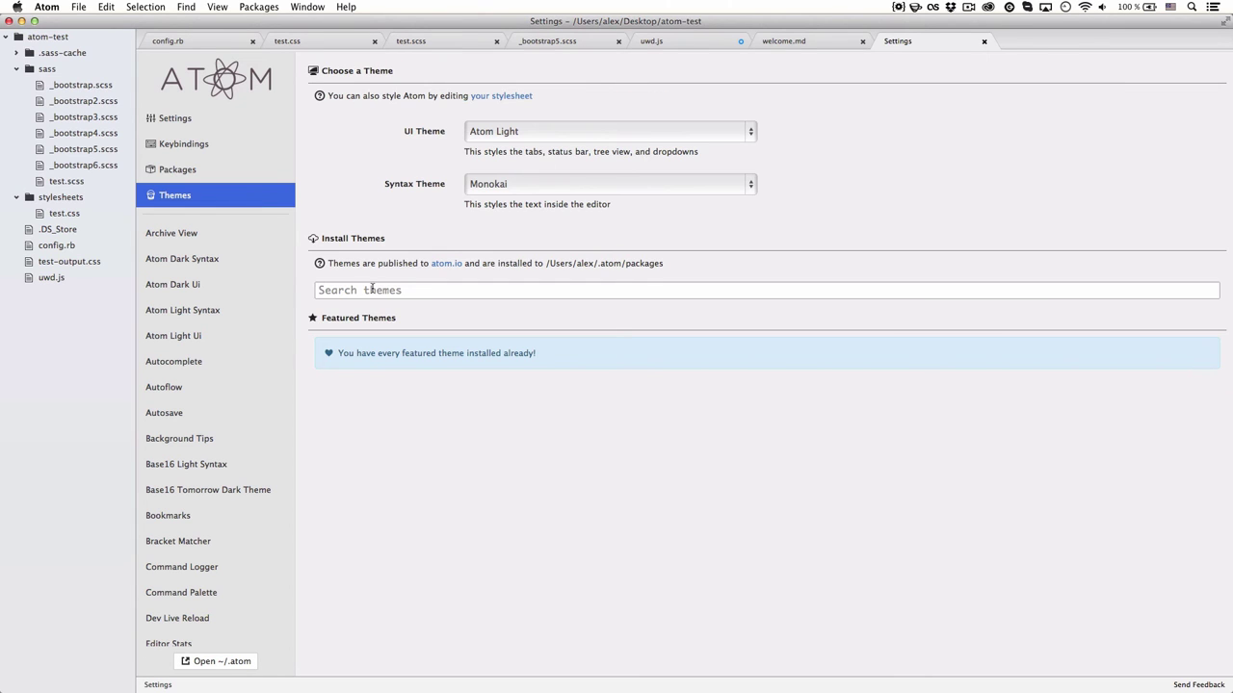
type("light")
key("Return")
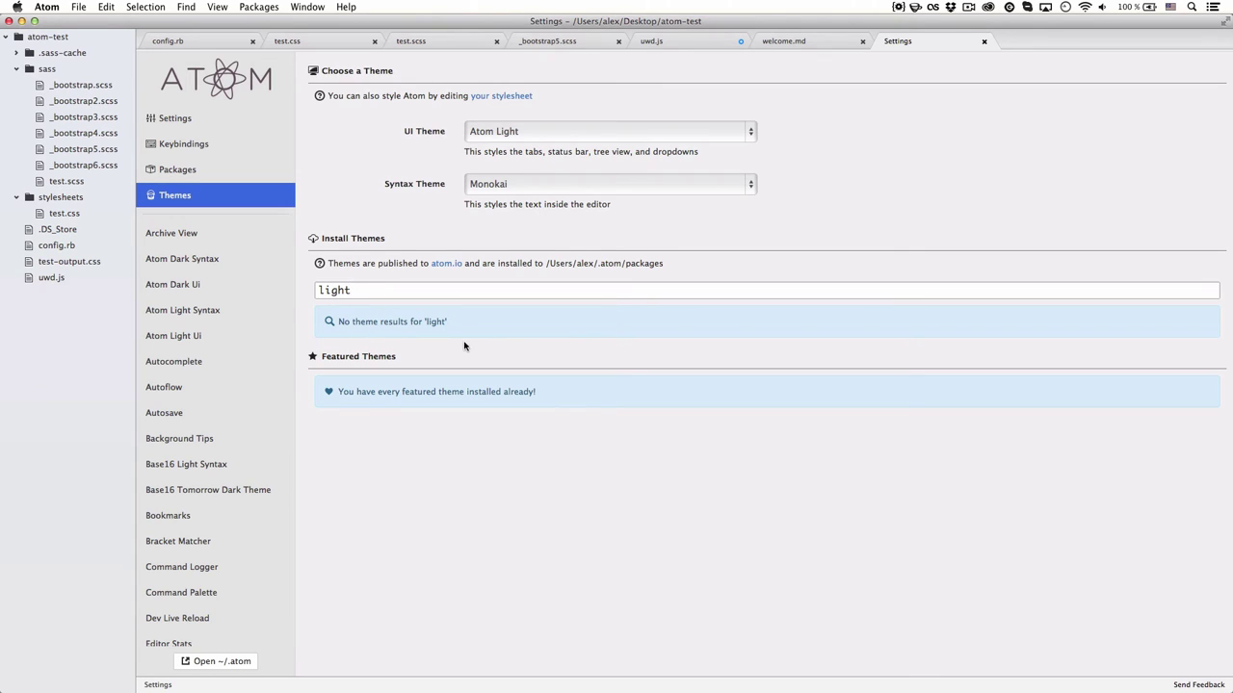
- Search the installable themes for "spacegray" instead
key("super+a")
type("spacegray")
key("Return")
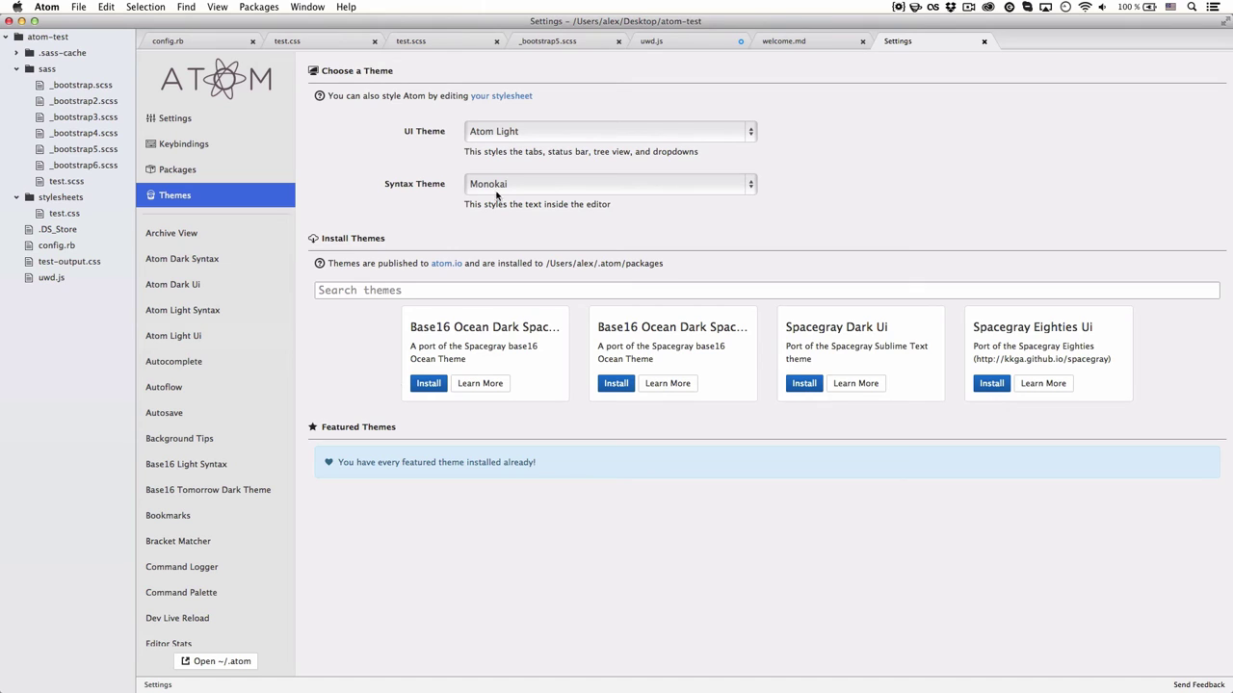
- Set the syntax theme to Pencil Light and review its highlighting in test.css
left_click(551, 188)
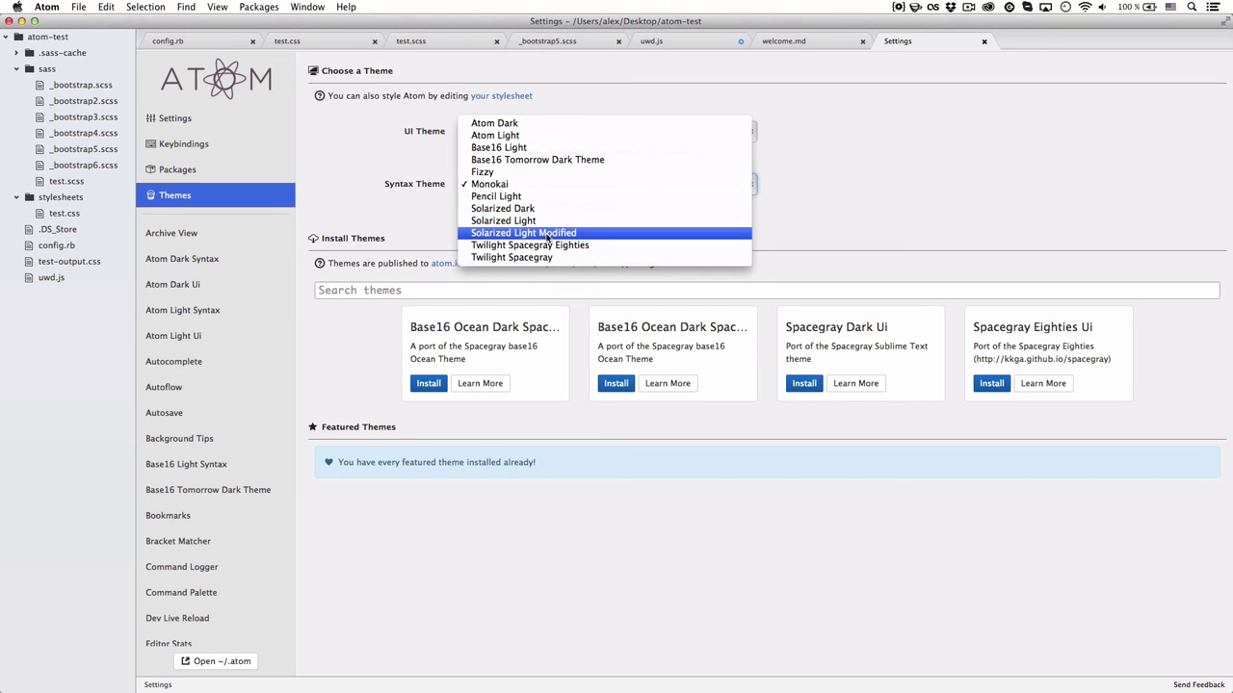
left_click(511, 196)
left_click(340, 46)
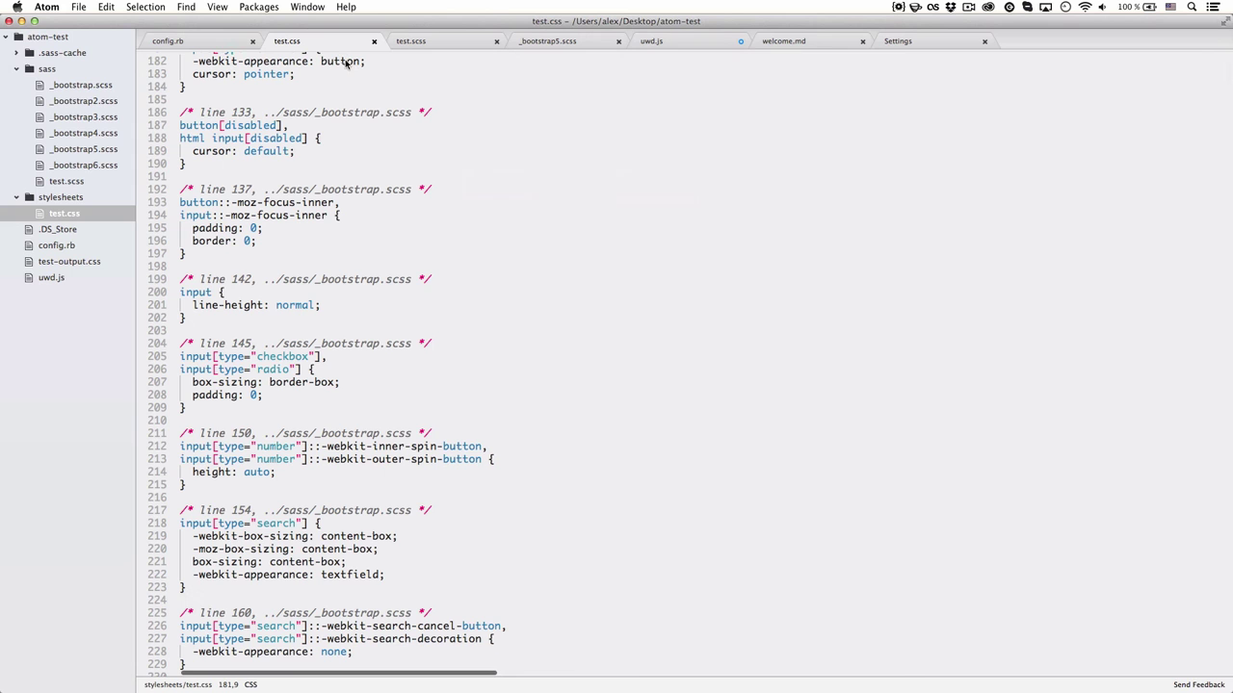
scroll(441, 277, "down", 10)
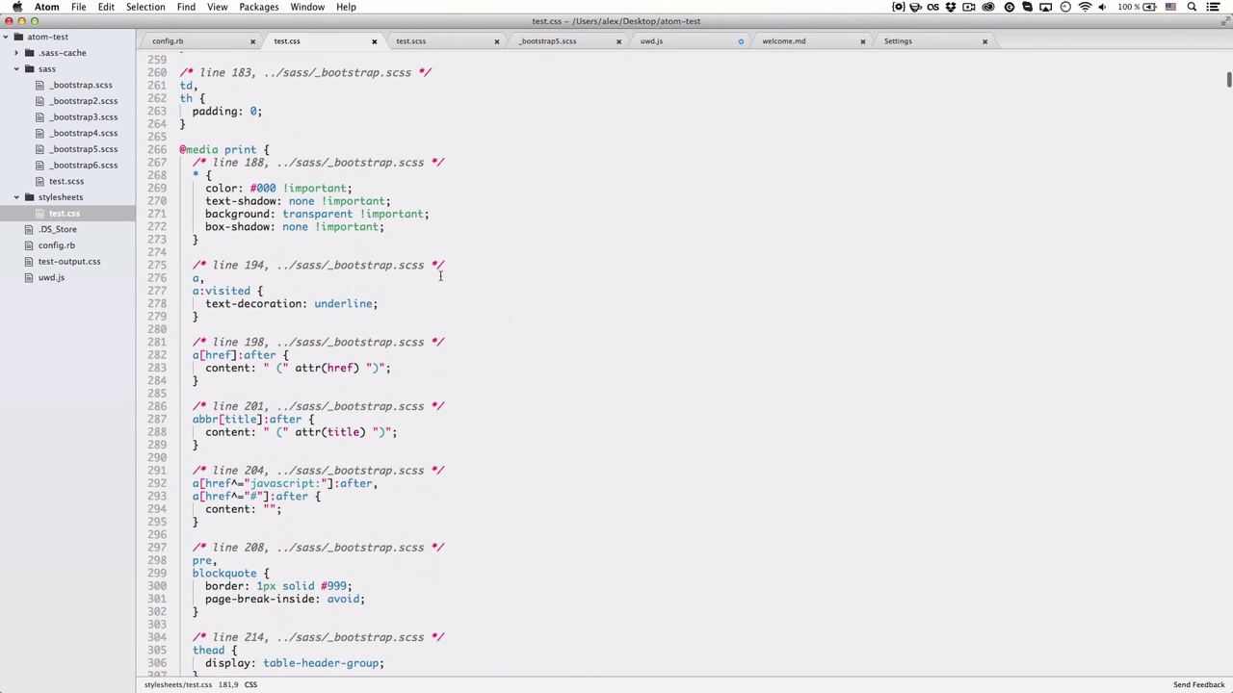
scroll(440, 276, "up", 5)
scroll(441, 277, "up", 5)
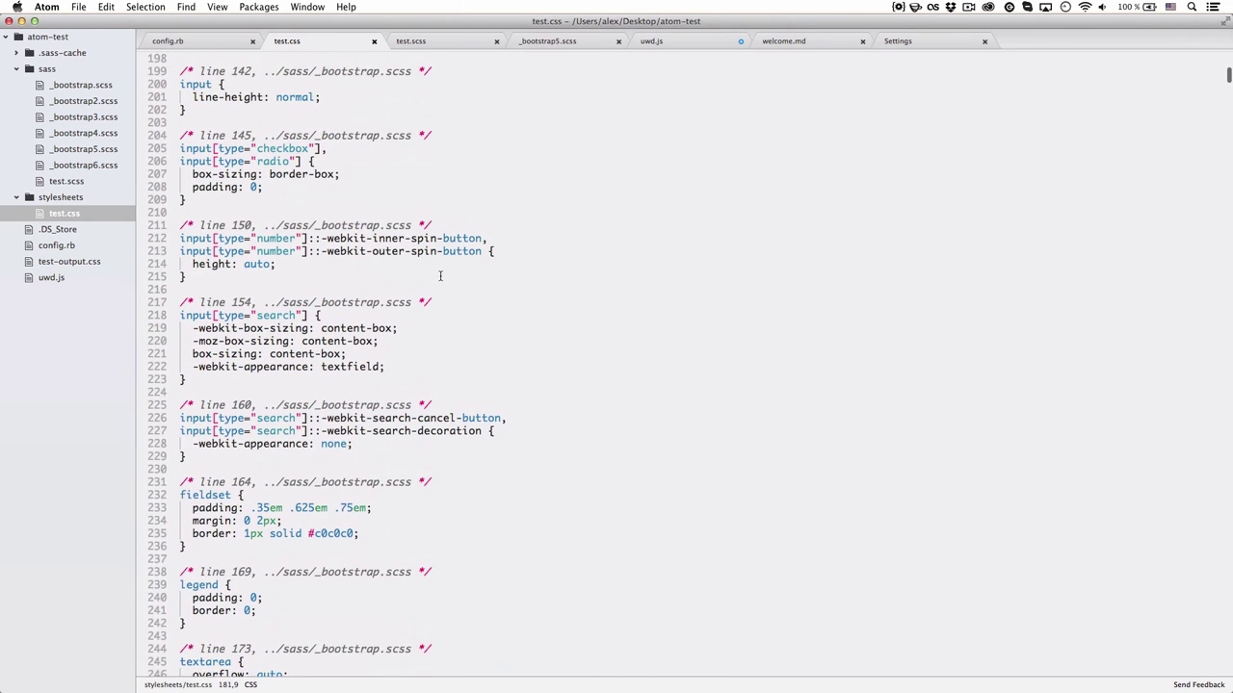
left_click(933, 42)
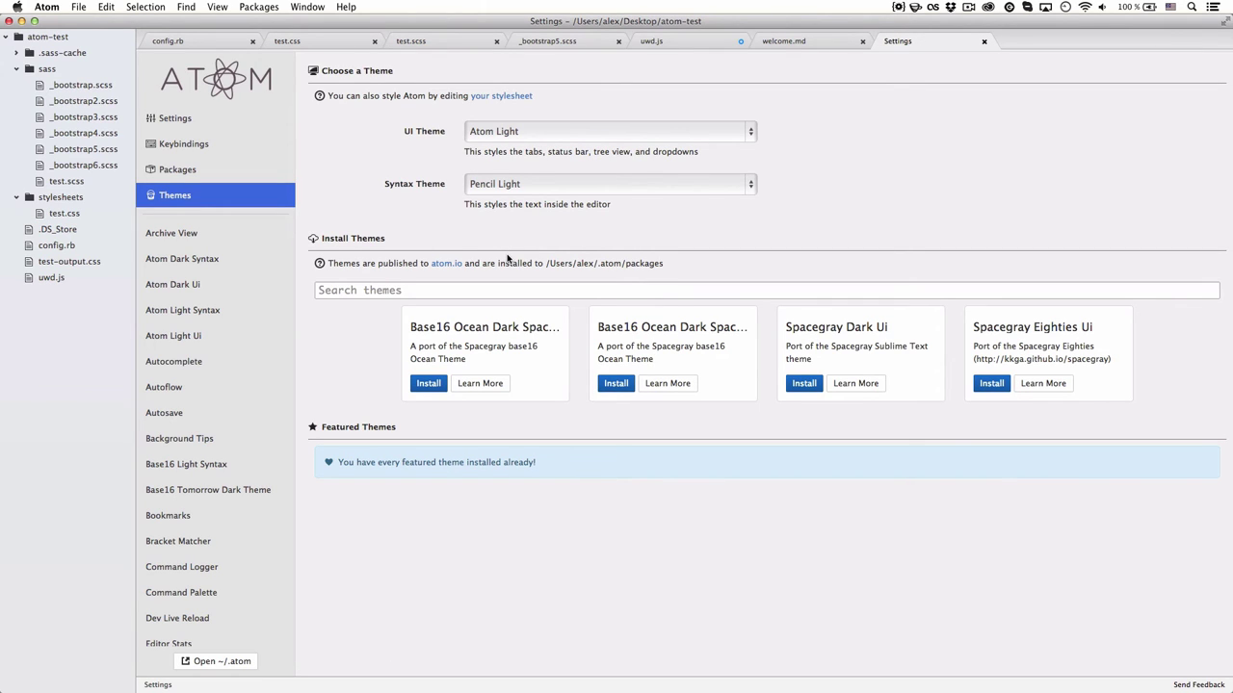
left_click(338, 44)
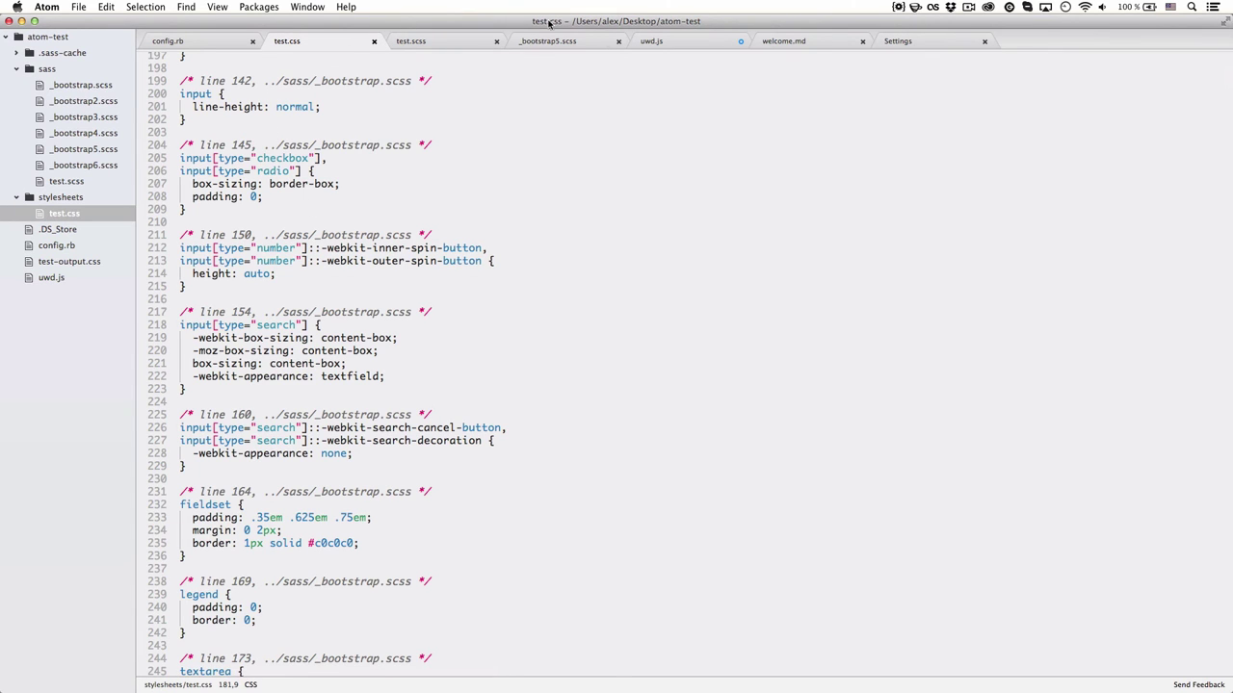
- Open Atom's user stylesheet styles.less and place the cursor inside the .editor rule
left_click(48, 7)
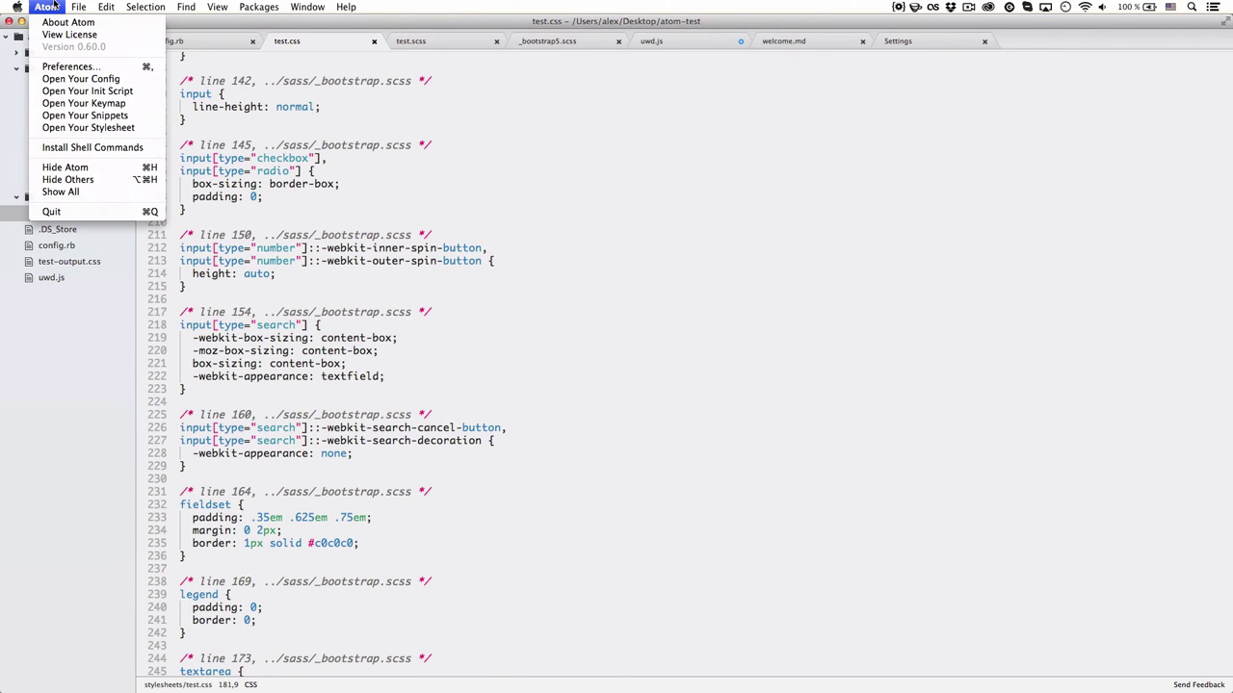
left_click(119, 129)
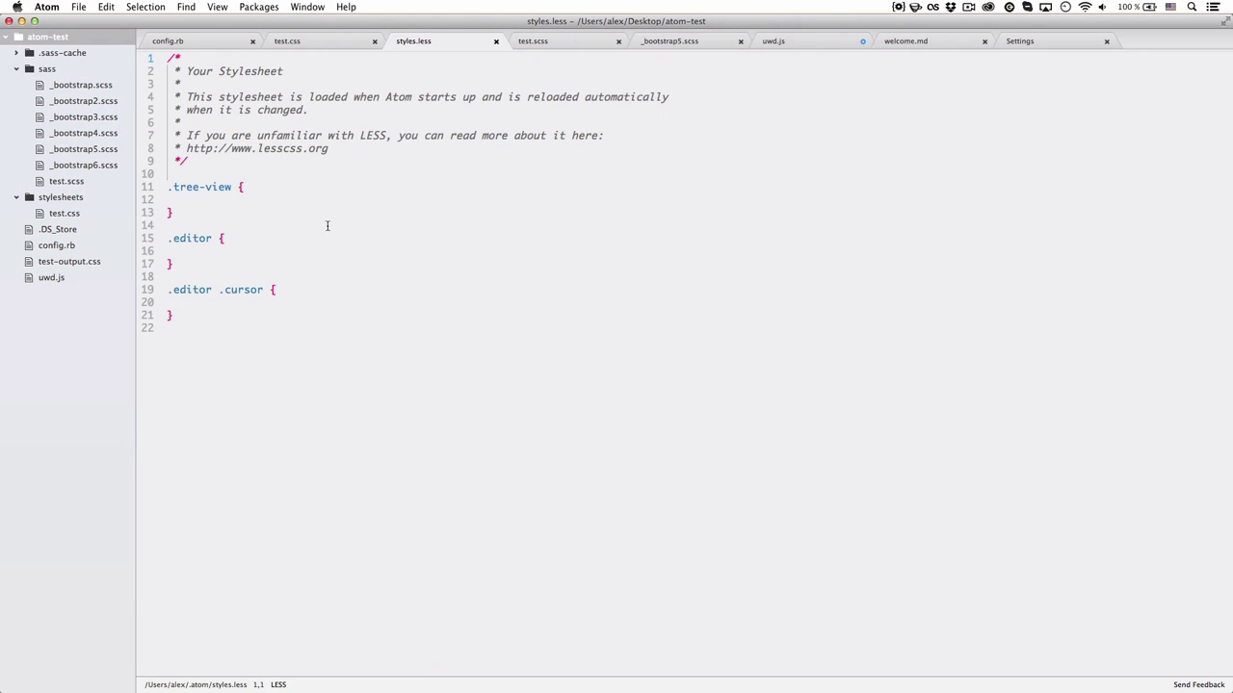
left_click(265, 254)
- Inspect test.css's editor area with the developer tools, expanding the box-sizing line's markup down to the meta property-list css span's contents
left_click(317, 42)
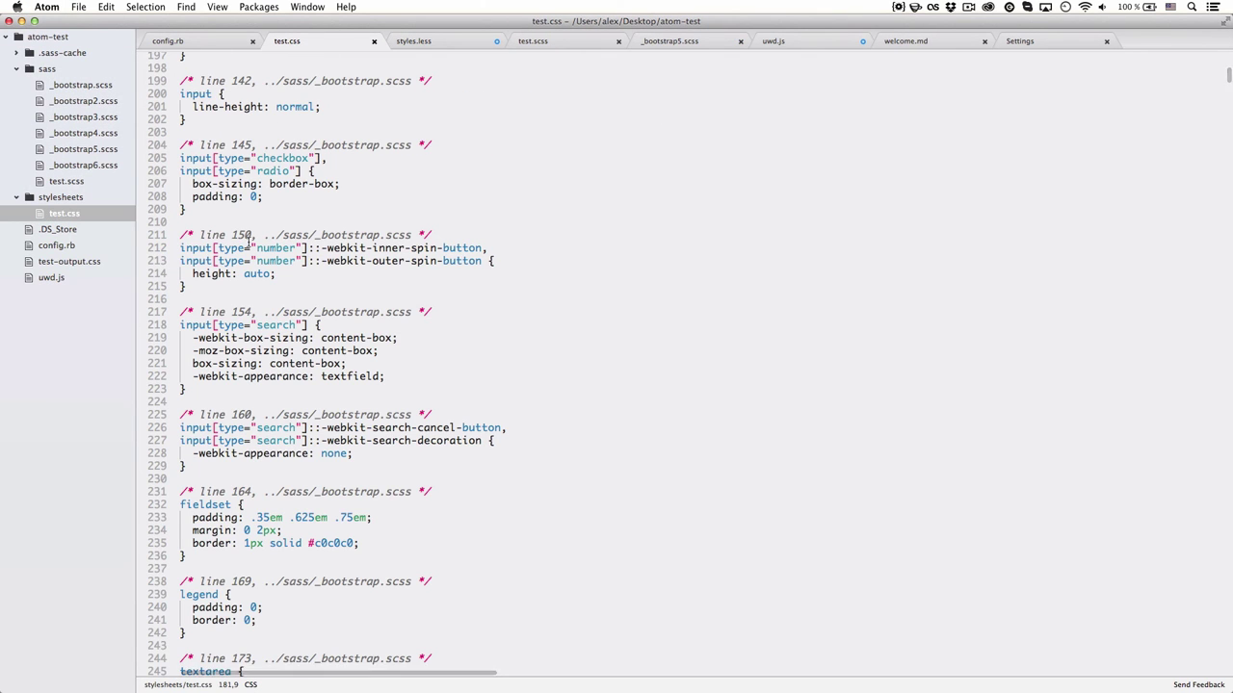
key("alt+super+i")
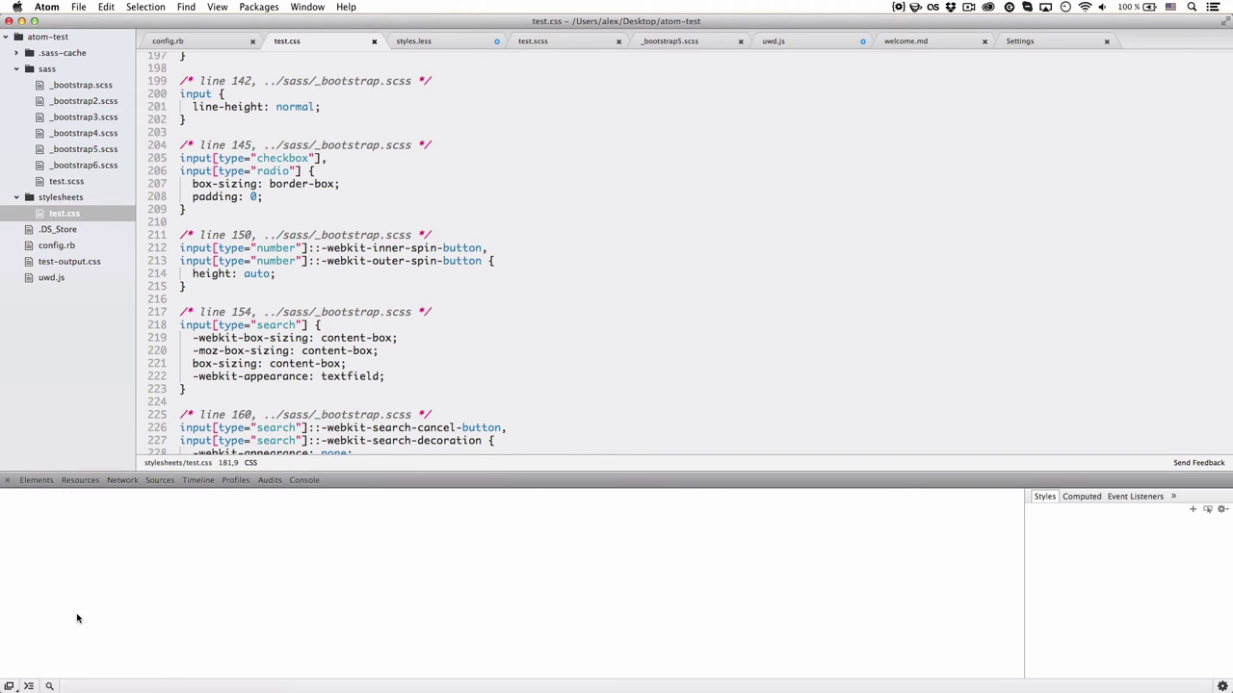
left_click(49, 686)
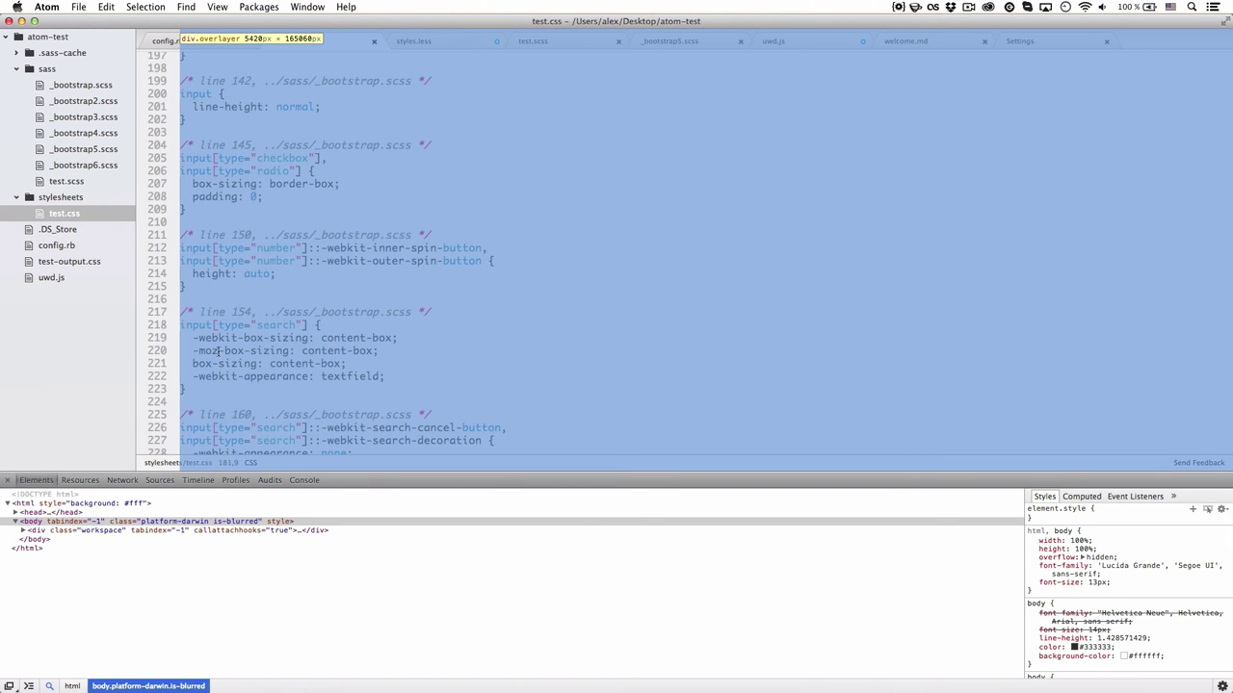
left_click(220, 351)
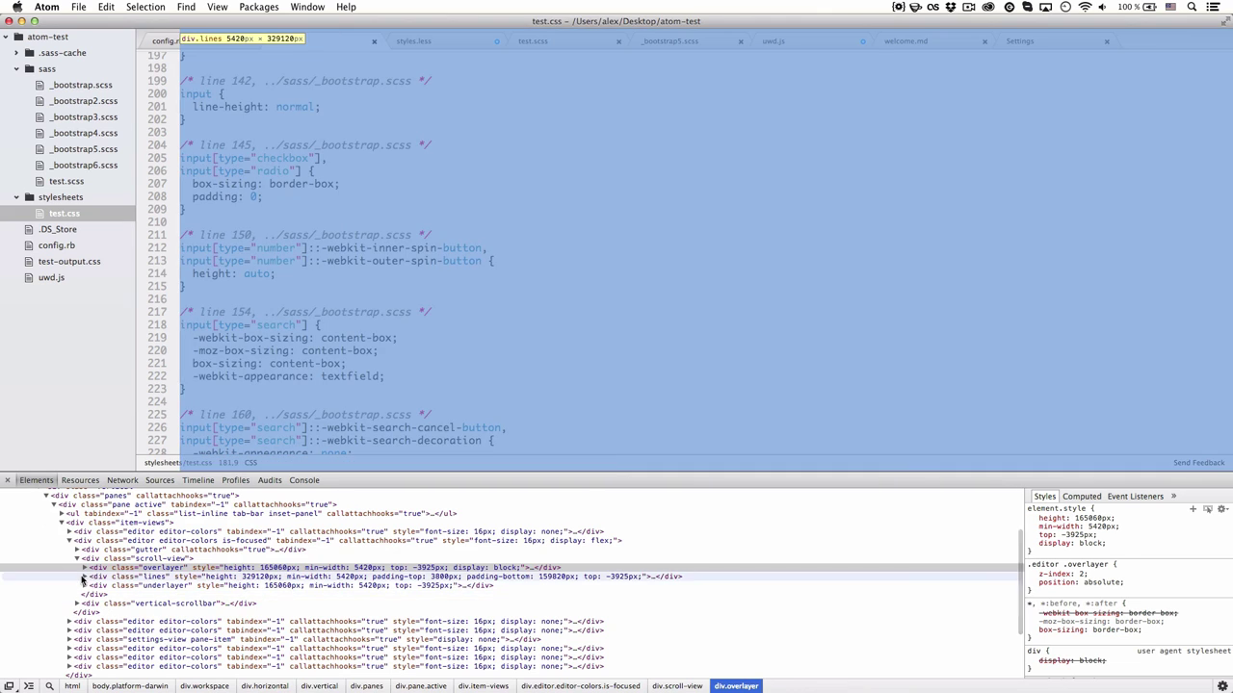
left_click(83, 578)
left_click(84, 577)
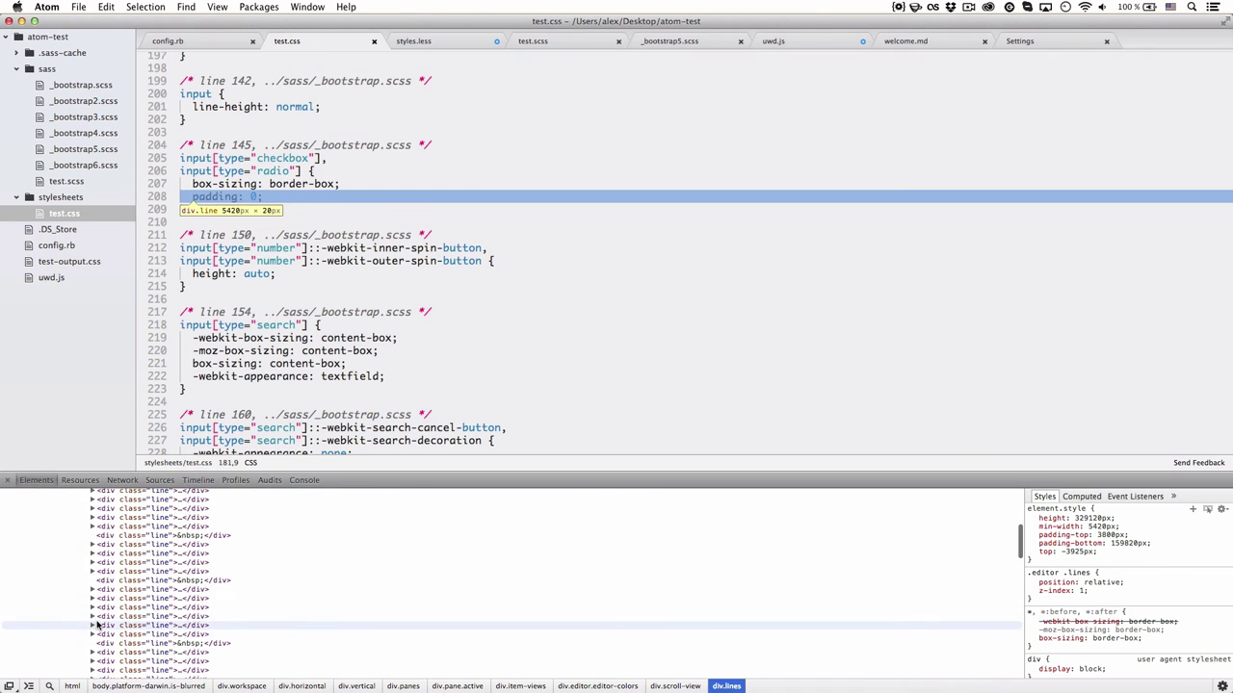
left_click(94, 616)
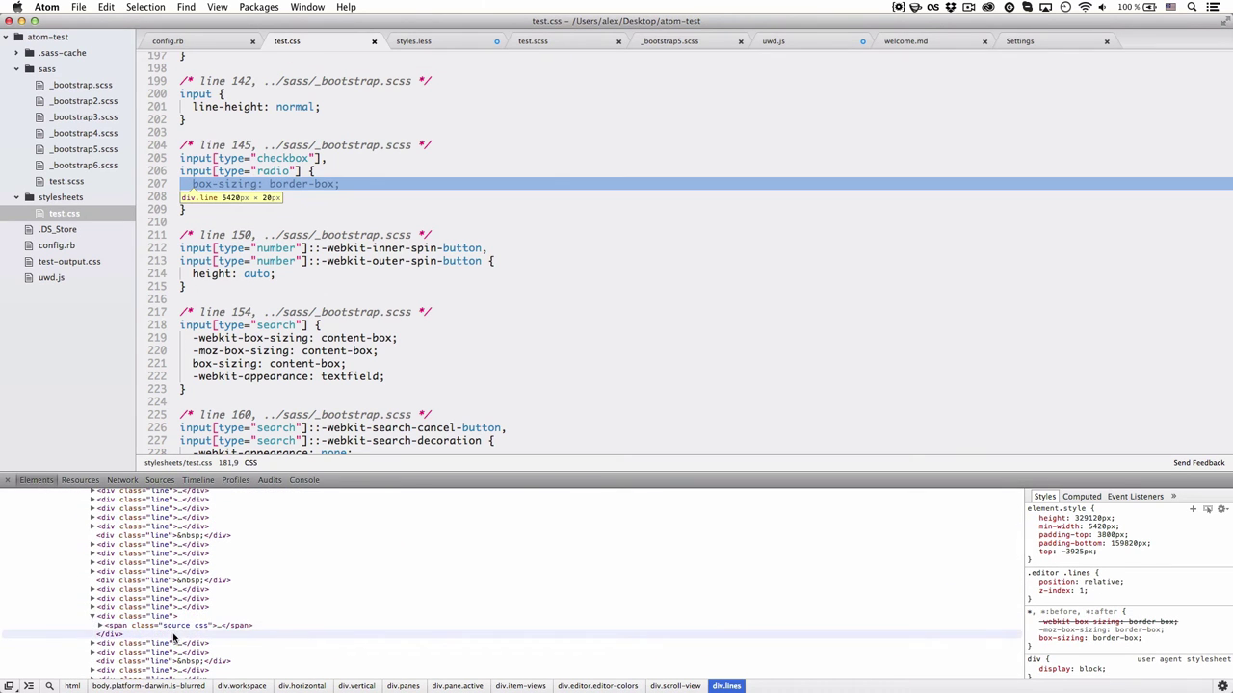
left_click(100, 626)
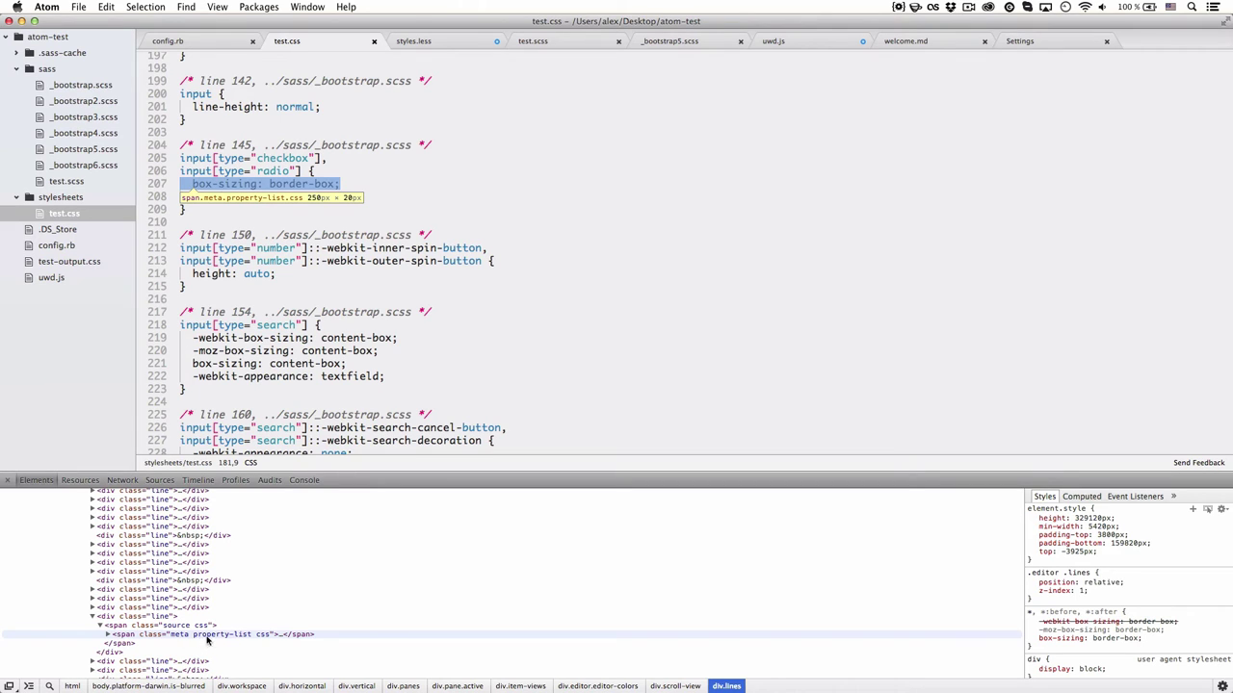
left_click(108, 636)
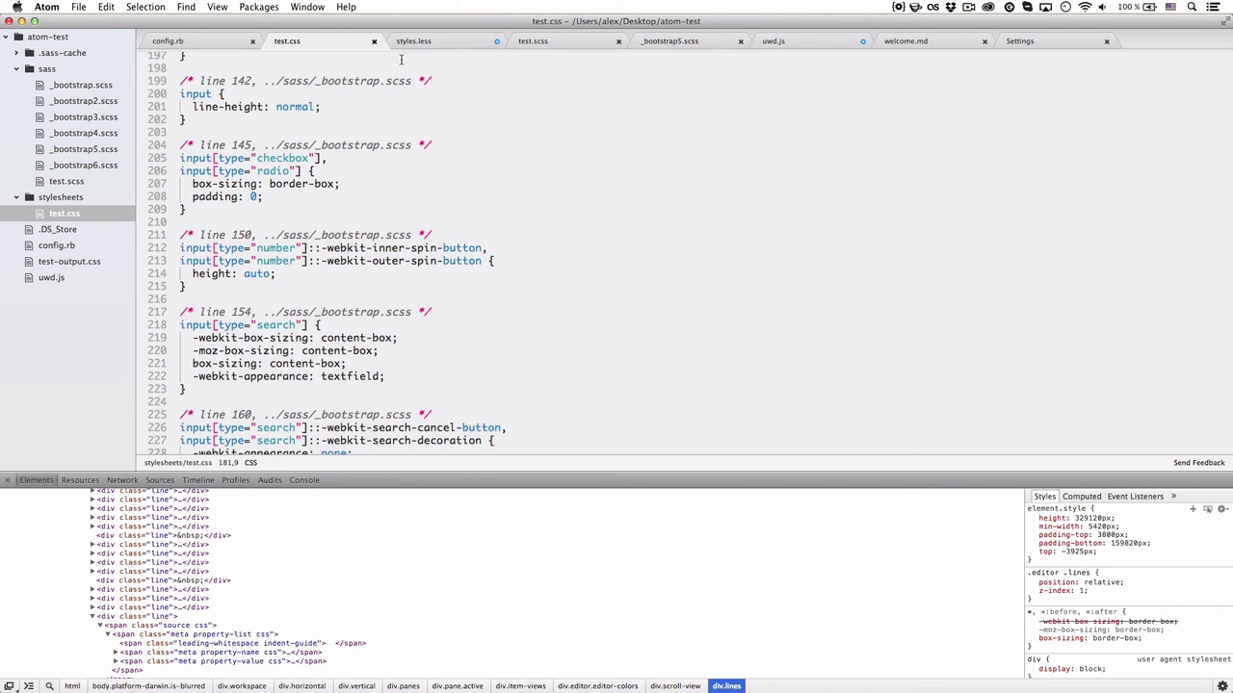
- Return to styles.less and enter "property" inside the .editor rule
left_click(444, 50)
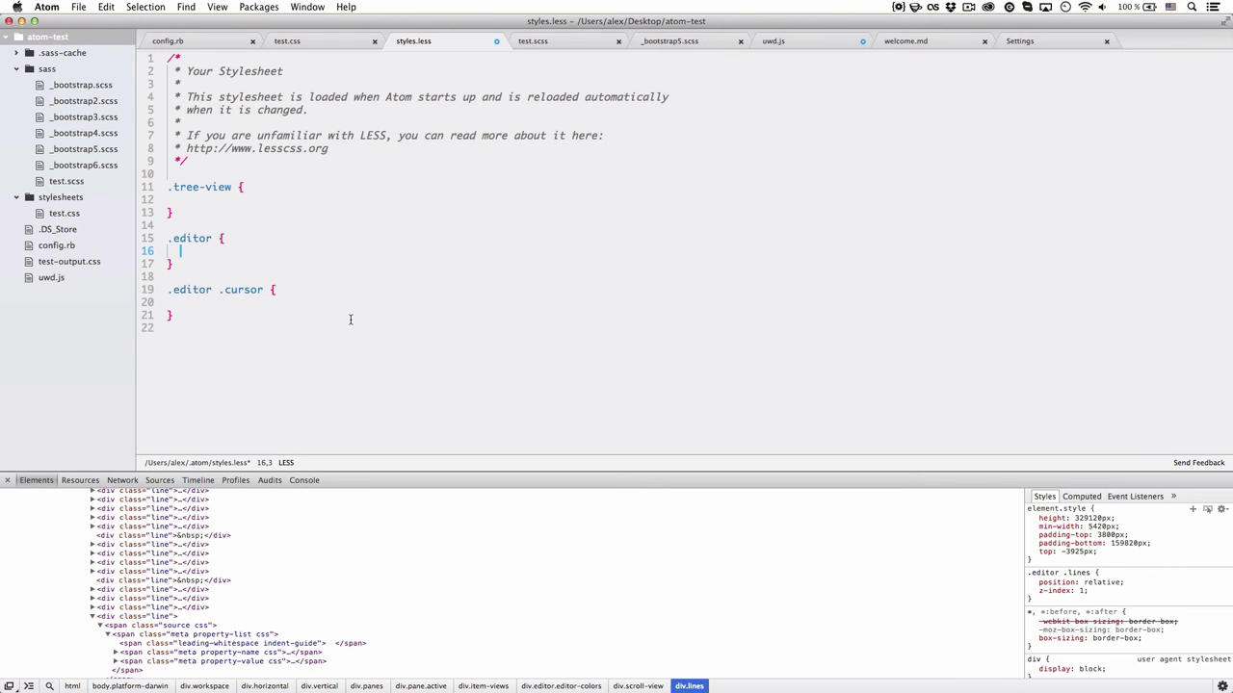
type("property")
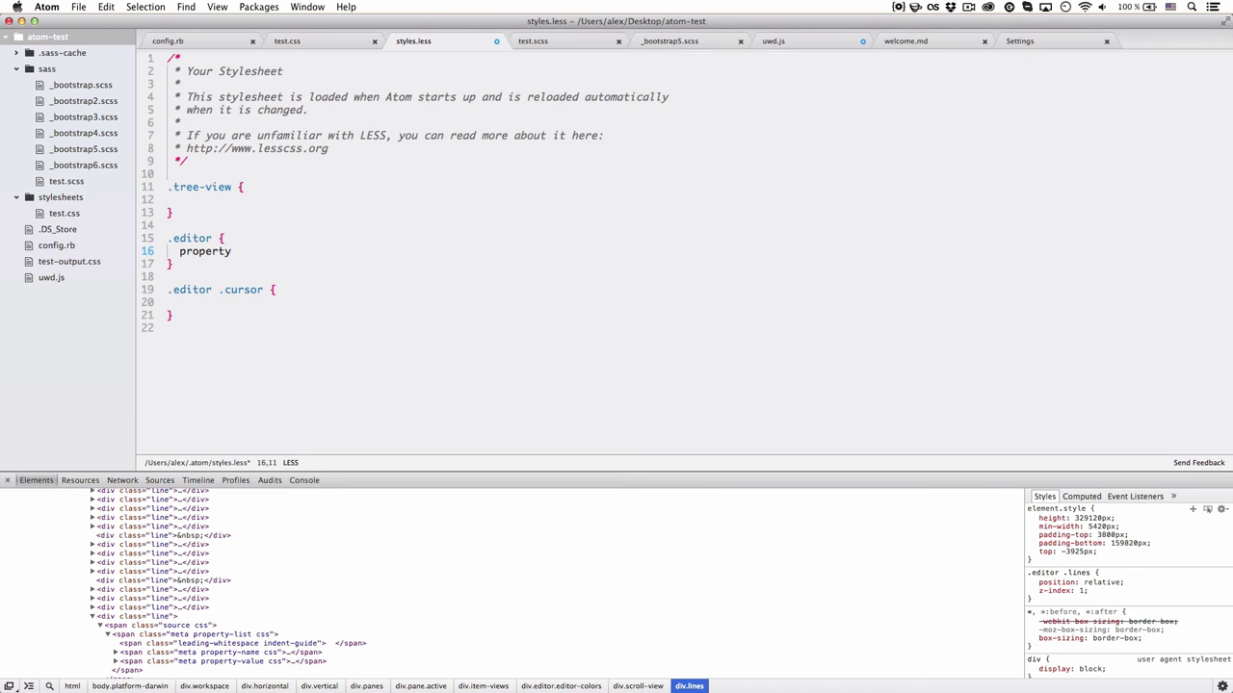